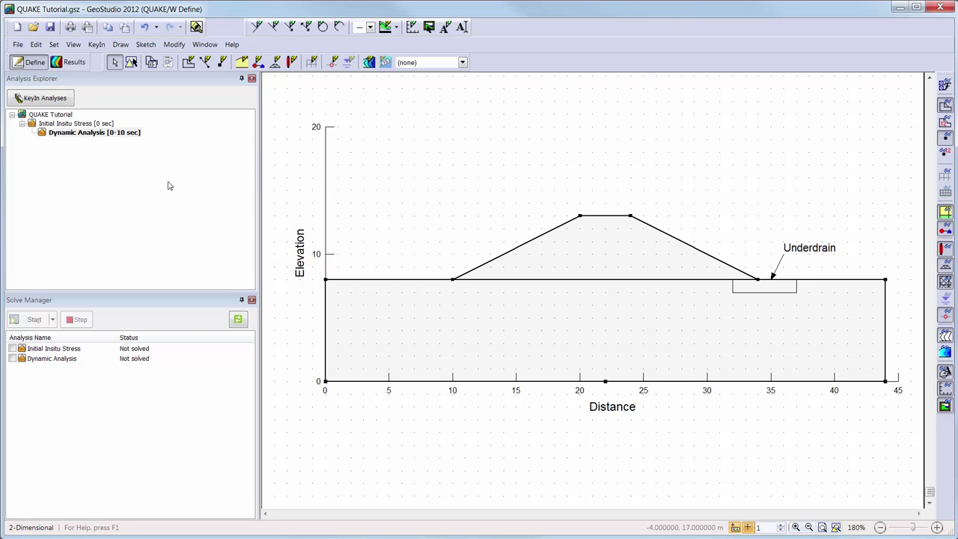
# In the Initial Insitu Stress analysis, add a material named Dam that uses the Linear Elastic model.
pyautogui.click(90, 124)
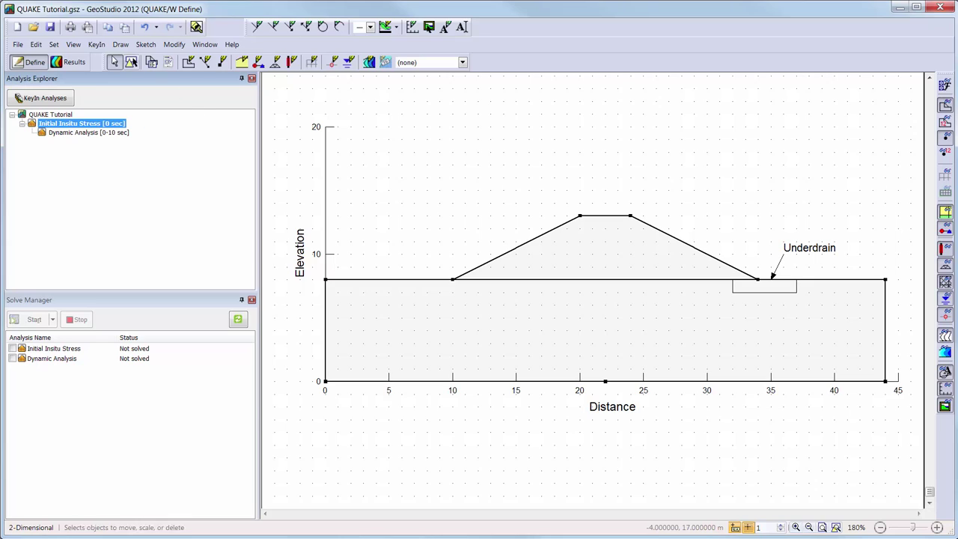
pyautogui.click(96, 45)
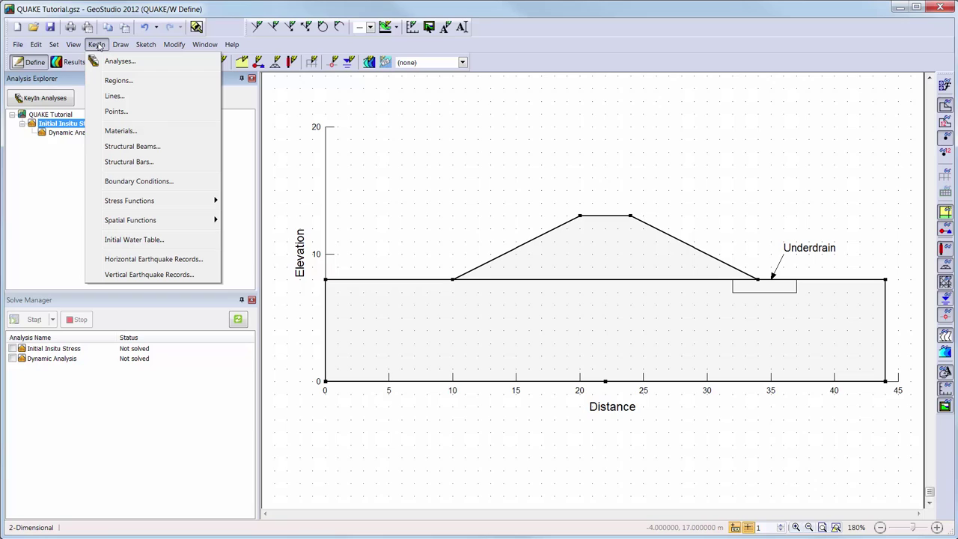
pyautogui.click(113, 132)
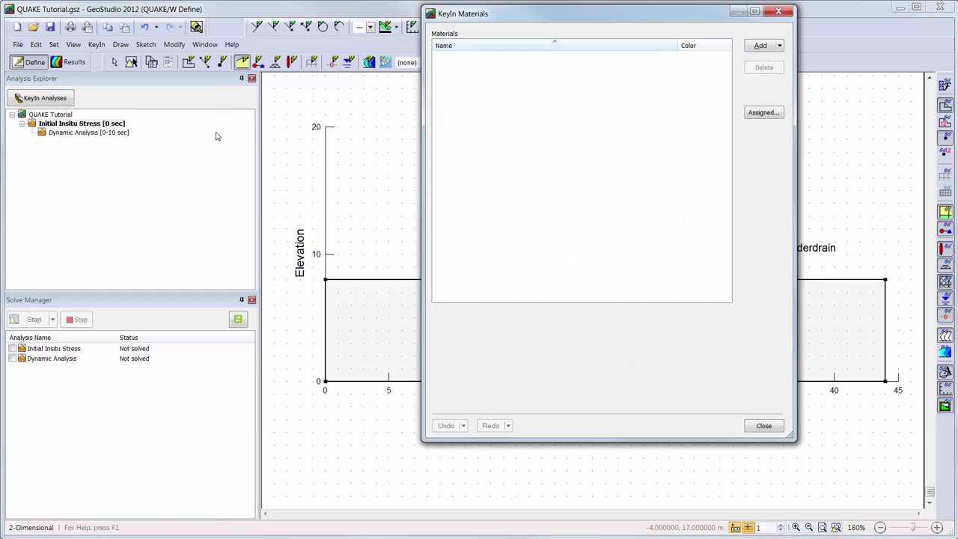
pyautogui.click(761, 45)
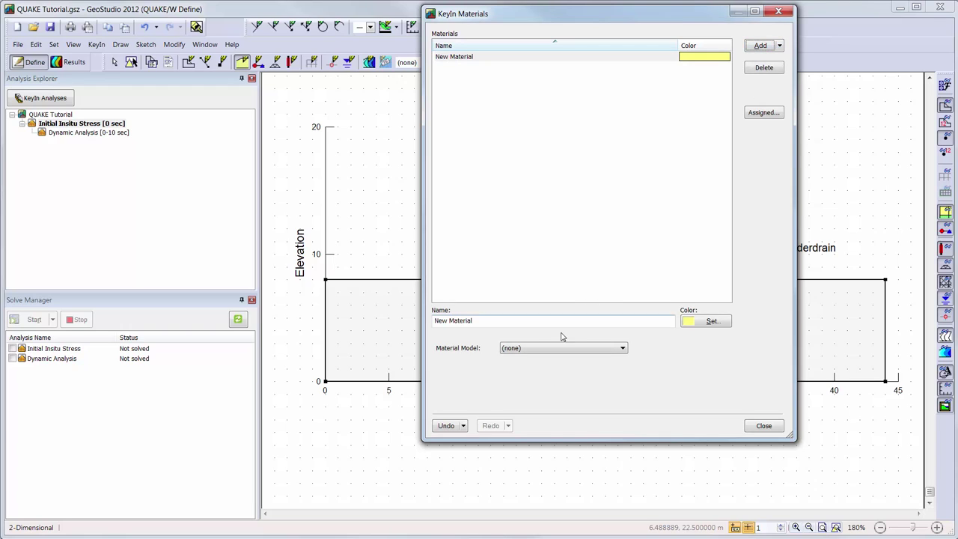
pyautogui.moveTo(547, 321); pyautogui.dragTo(438, 321)
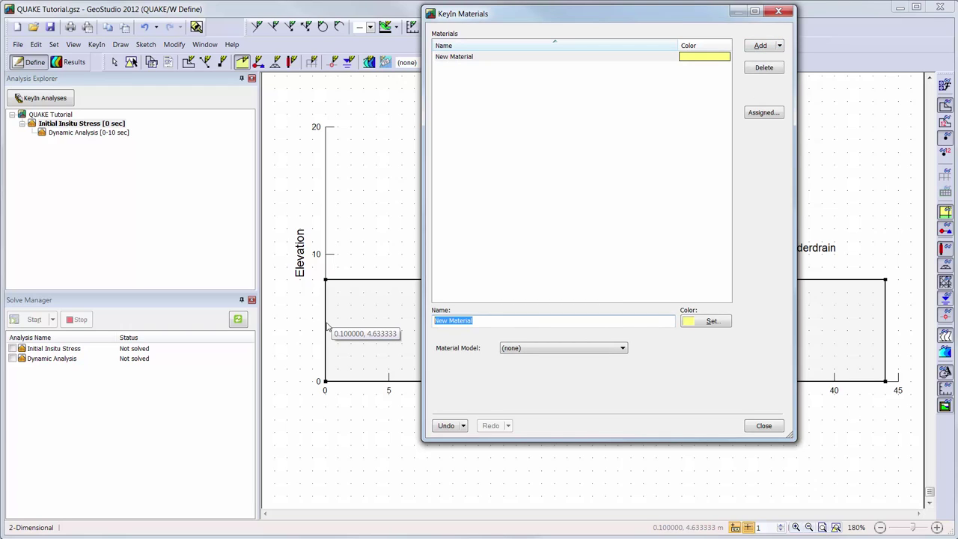
pyautogui.write('Dam')
pyautogui.press('Tab')
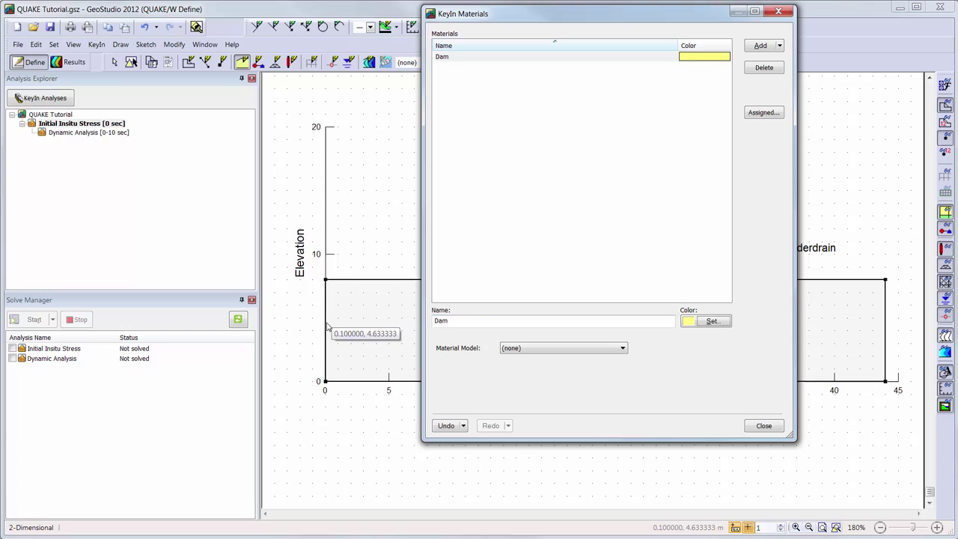
pyautogui.click(504, 348)
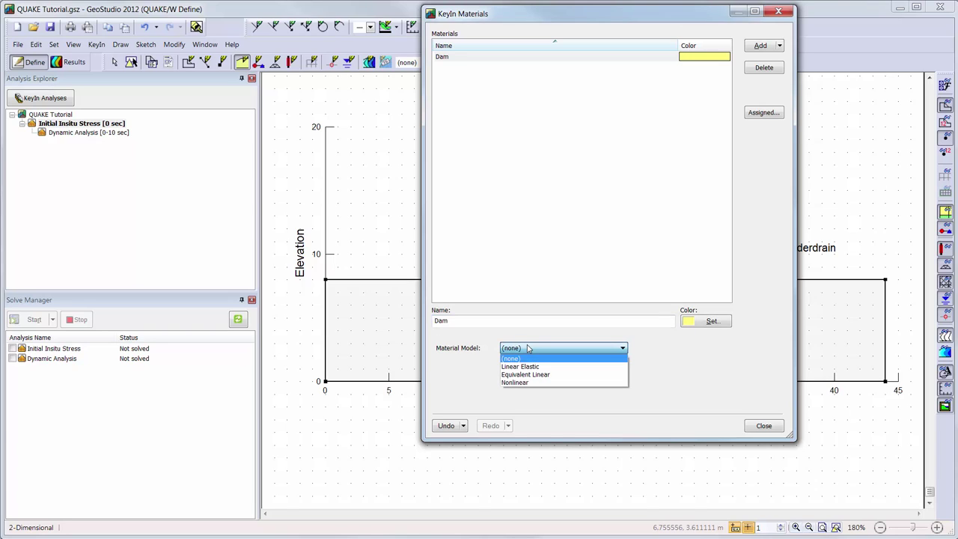
pyautogui.click(531, 367)
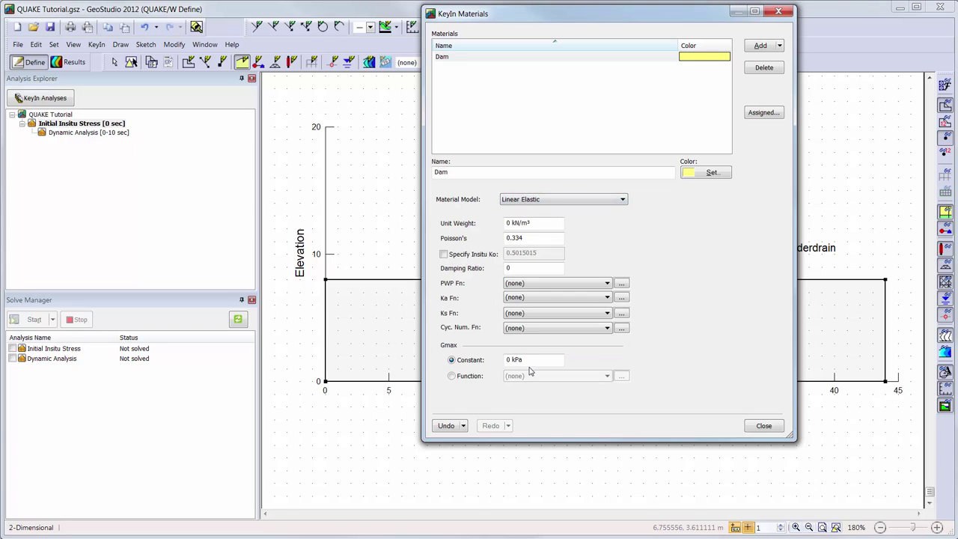
# Set the Dam material's unit weight to 16 kN/m³, damping ratio to 0.1 and constant Gmax to 5,000 kPa.
pyautogui.click(534, 222)
pyautogui.write('16')
pyautogui.press('Tab')
pyautogui.press('Tab')
pyautogui.press('Tab')
pyautogui.press('Tab')
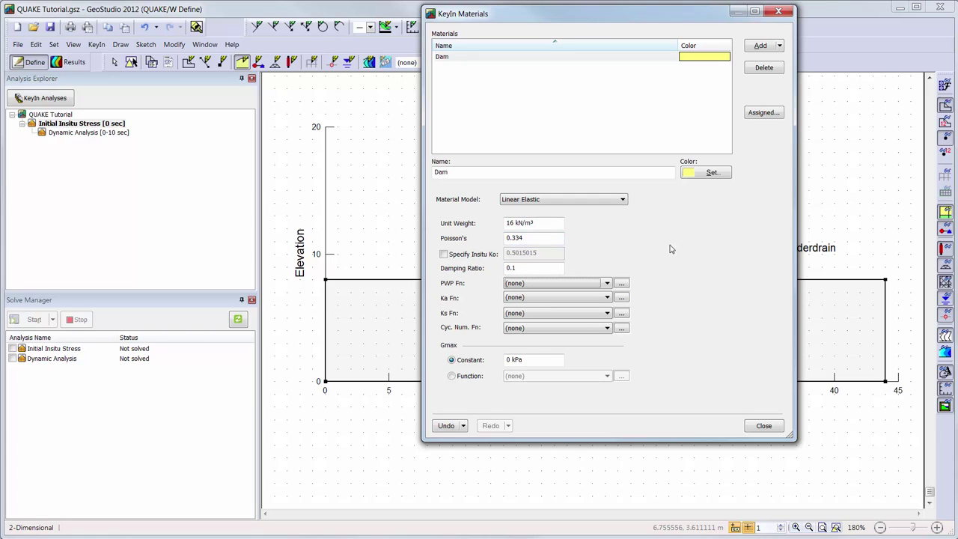
pyautogui.click(549, 359)
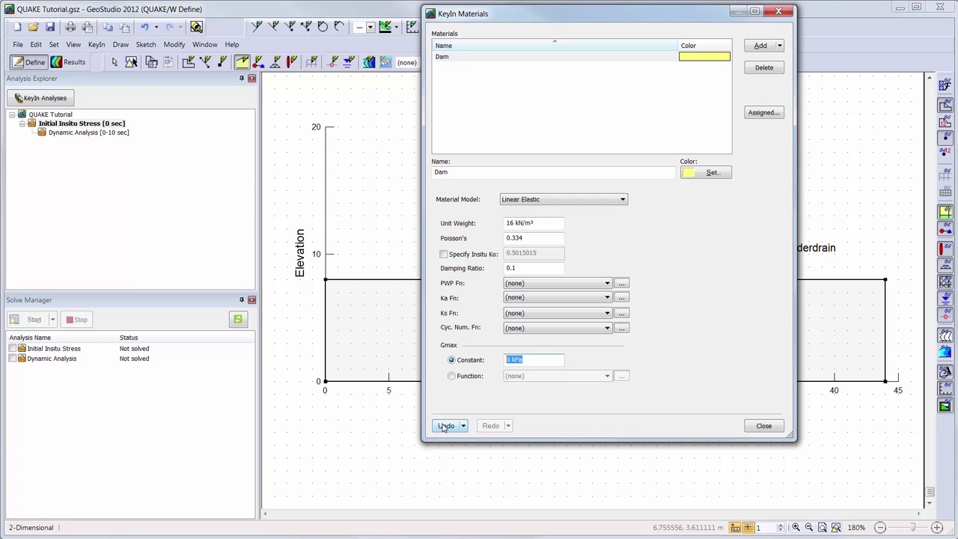
pyautogui.write('5000')
pyautogui.press('Return')
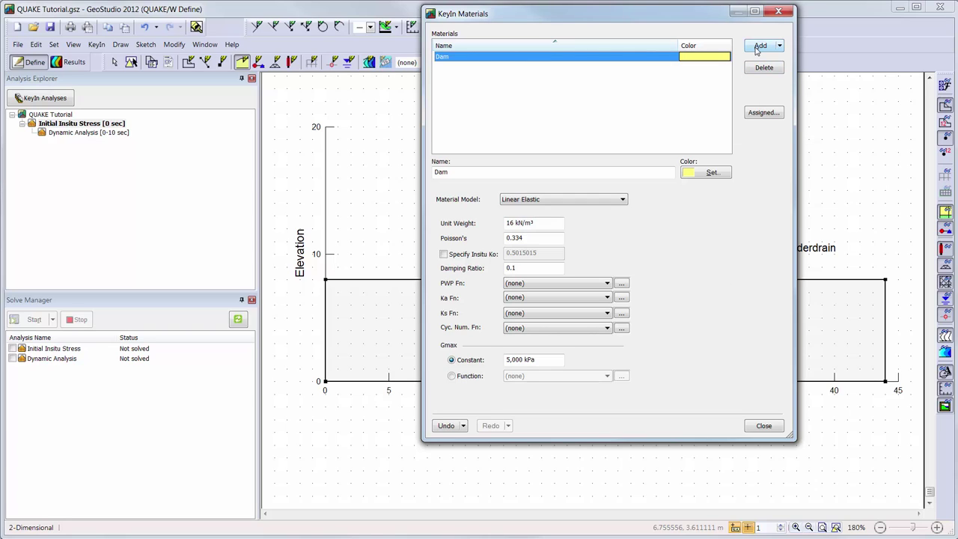
# Clone the Dam material, name the copy Foundation and set its unit weight to 18 kN/m³.
pyautogui.click(780, 47)
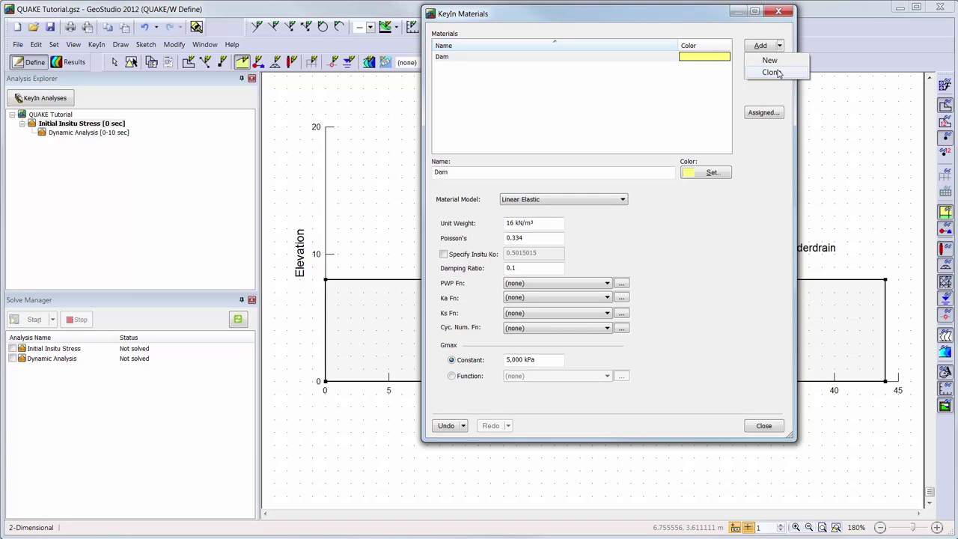
pyautogui.click(771, 72)
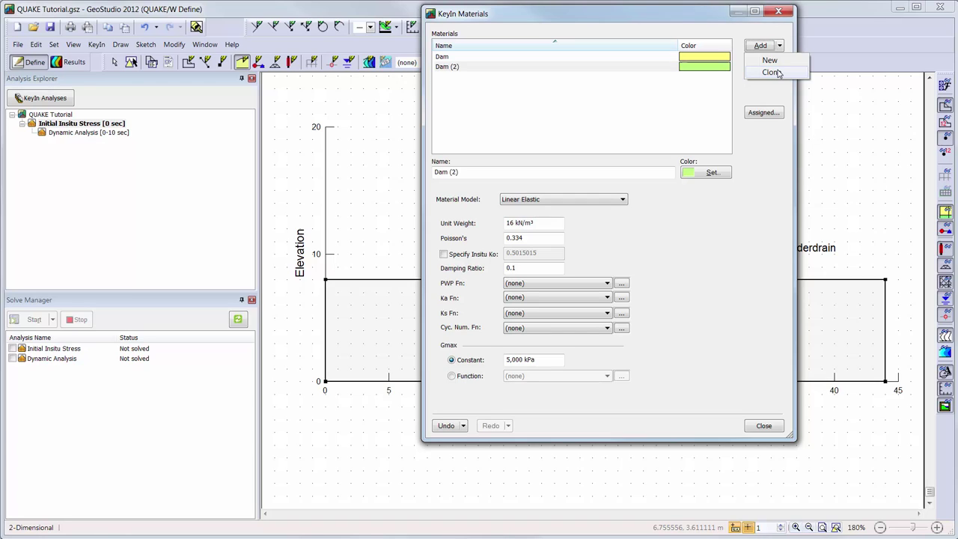
pyautogui.click(514, 174)
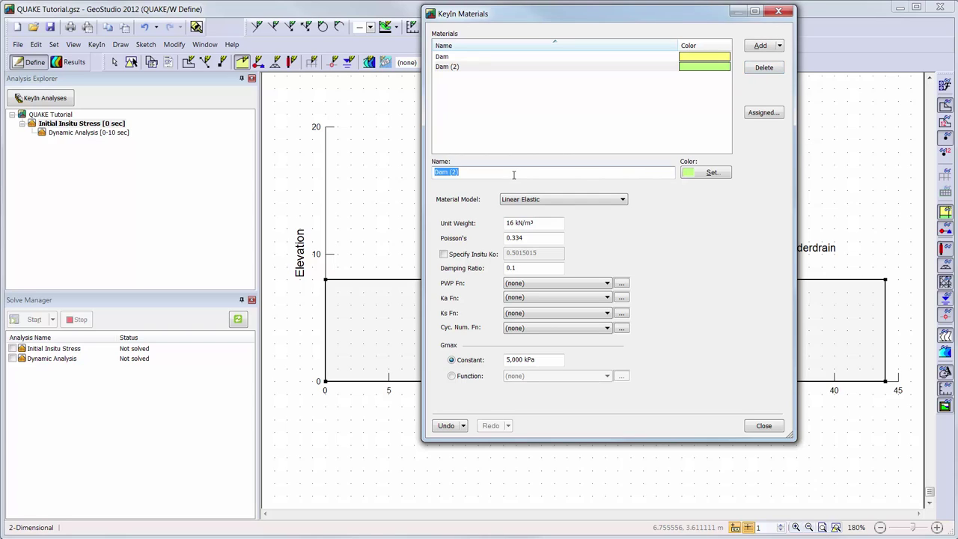
pyautogui.write('Foundation')
pyautogui.click(544, 222)
pyautogui.write('1')
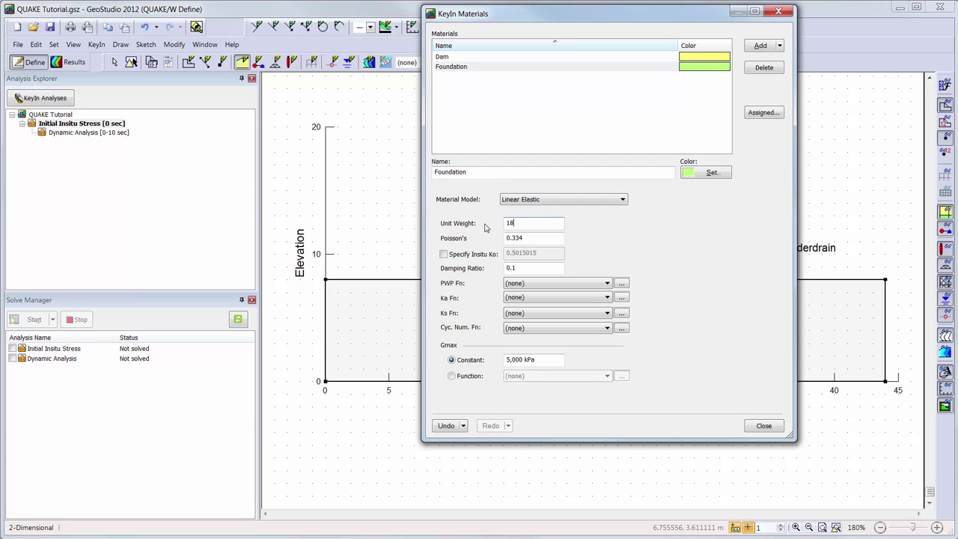
pyautogui.write('8')
pyautogui.press('Tab')
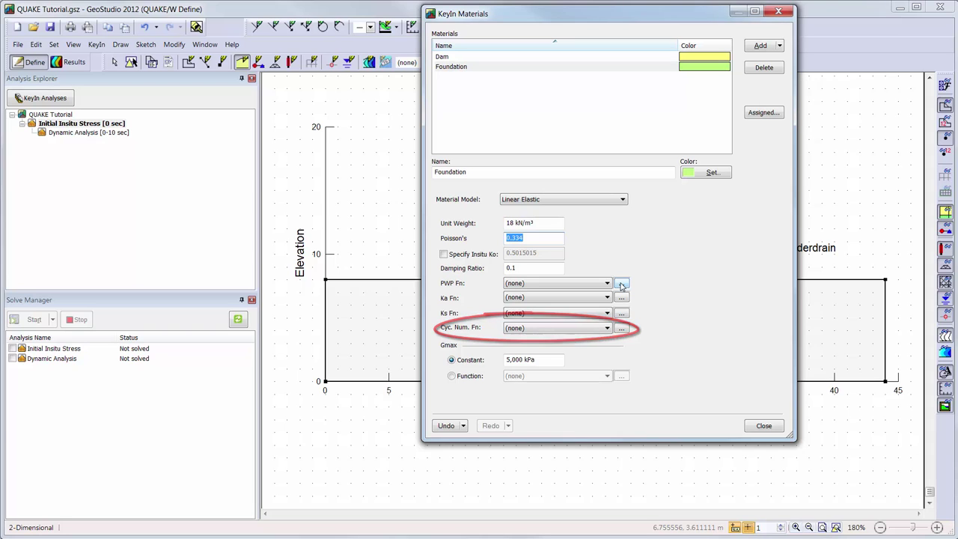
# Create a pore-water pressure function named PWP function with the type Spline Data Point Function.
pyautogui.click(622, 284)
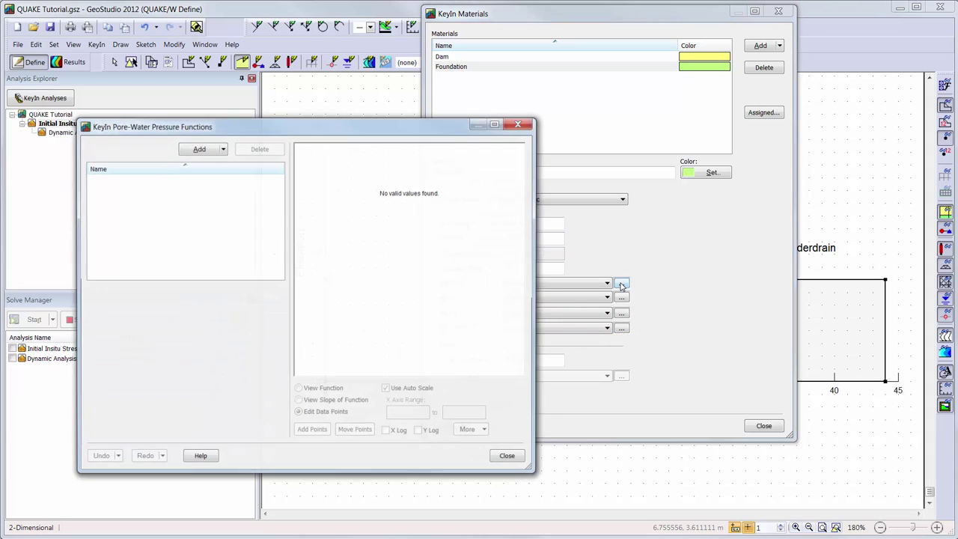
pyautogui.click(200, 153)
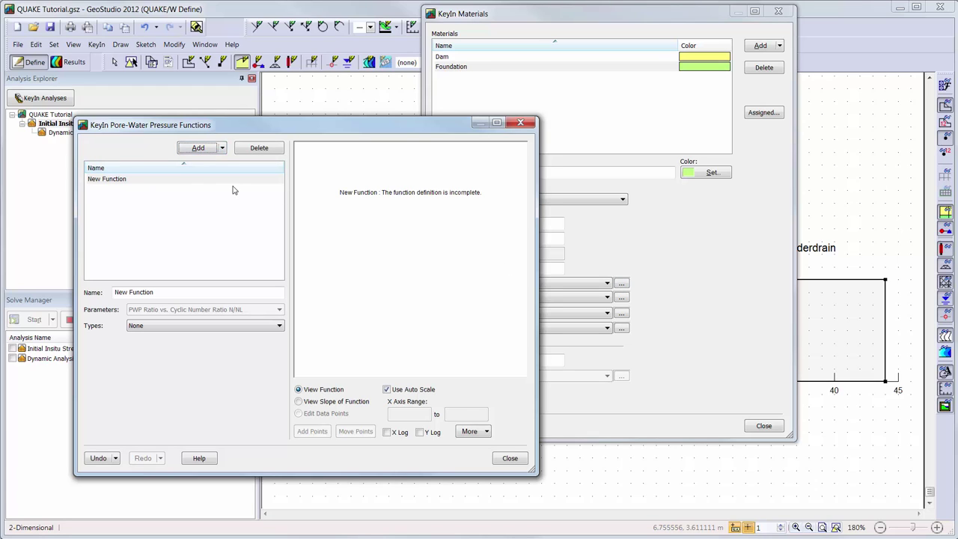
pyautogui.click(159, 293)
pyautogui.write('PWP')
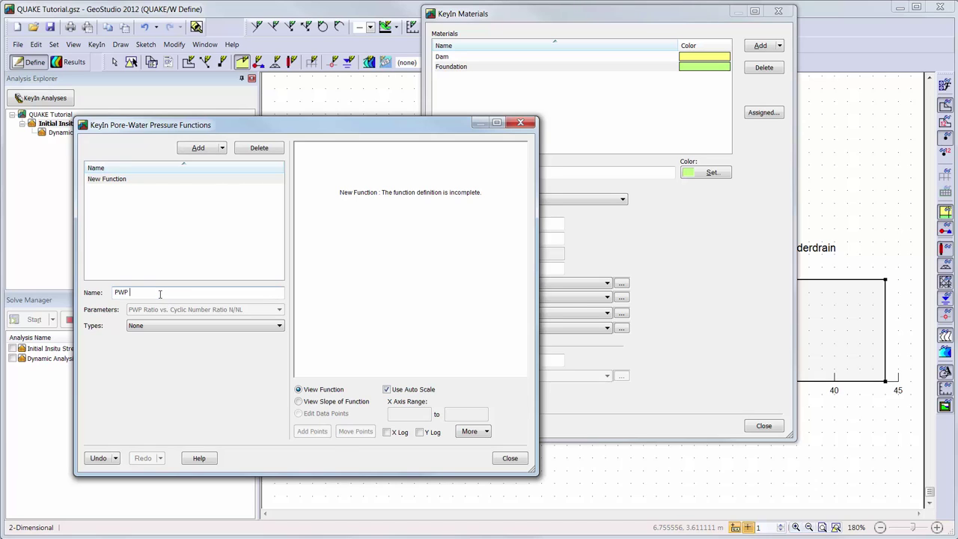
pyautogui.press('Tab')
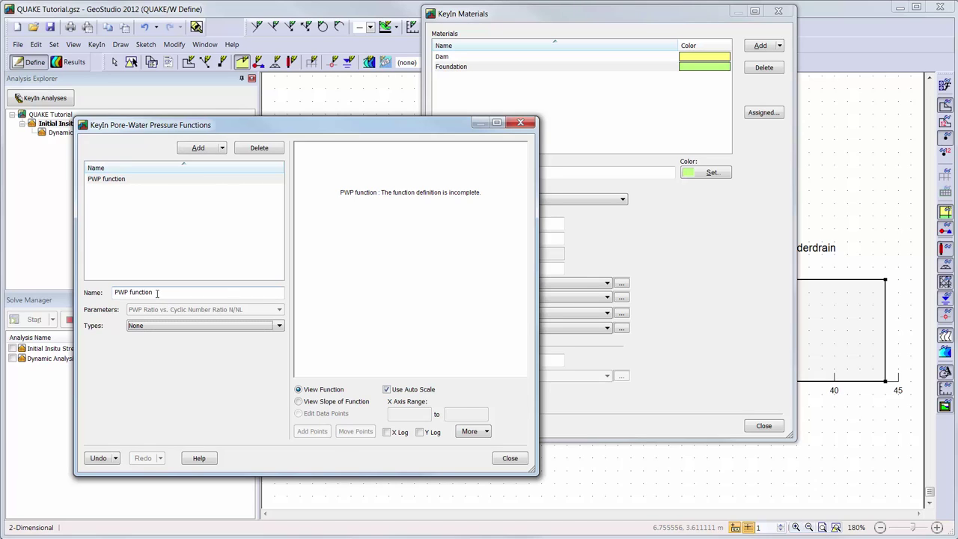
pyautogui.click(202, 326)
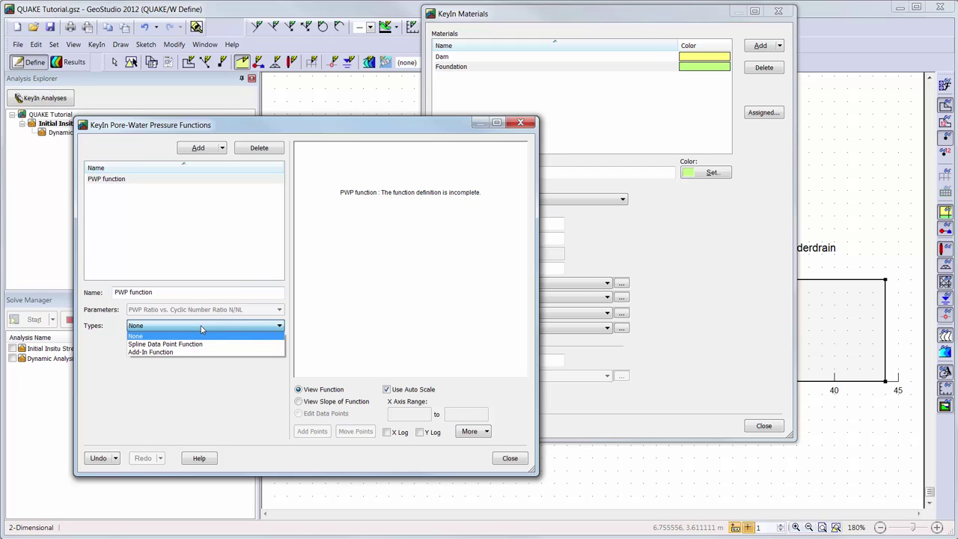
pyautogui.click(201, 345)
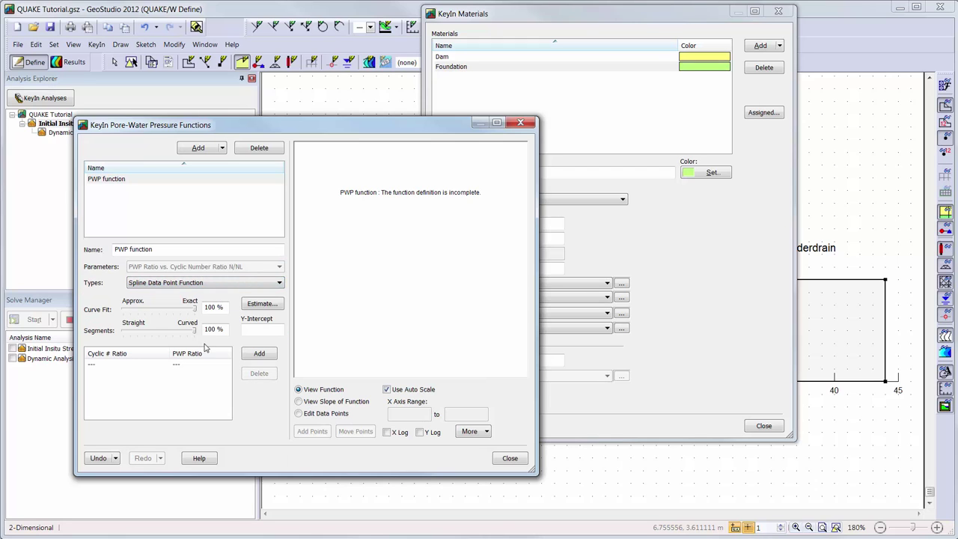
# Estimate the pore-water pressure function with an N exponent of 0.7 and view its slope graph.
pyautogui.click(260, 305)
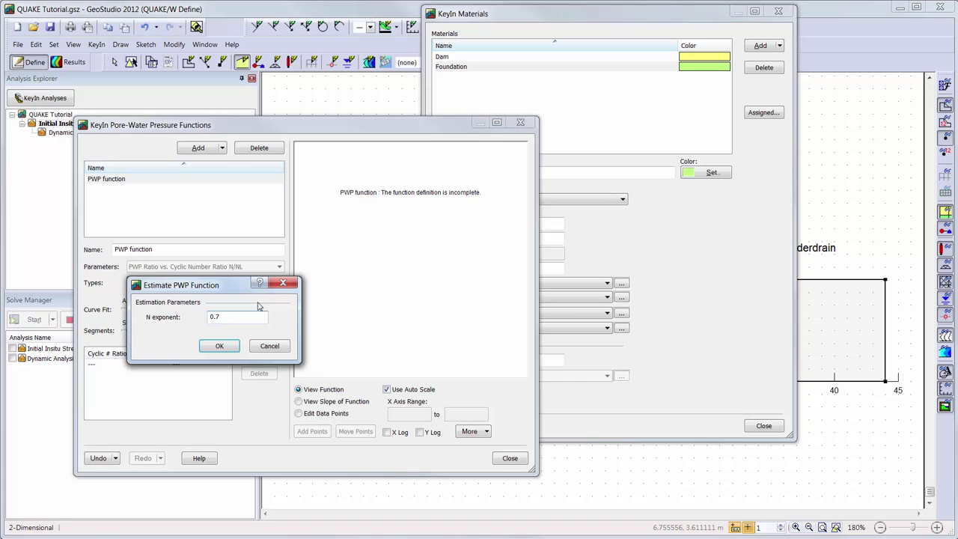
pyautogui.click(225, 349)
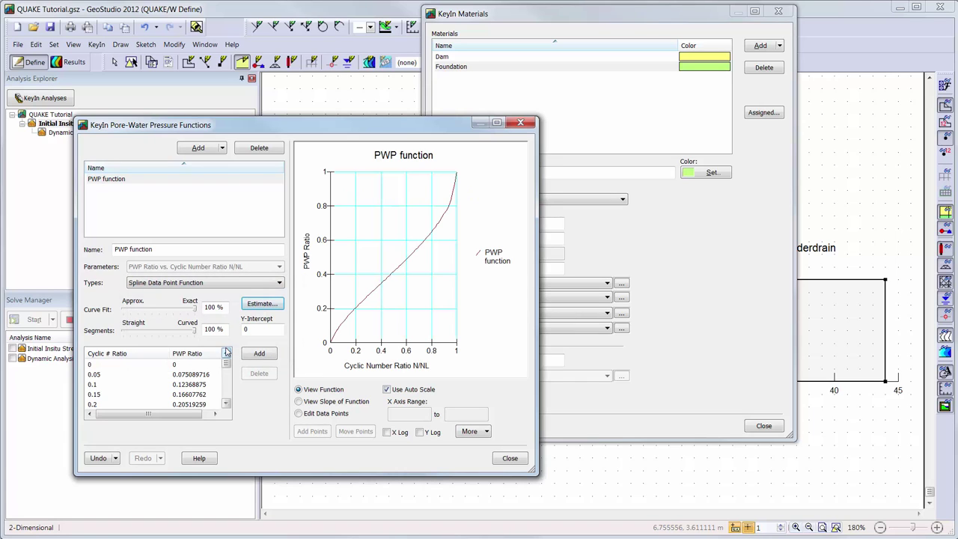
pyautogui.click(307, 404)
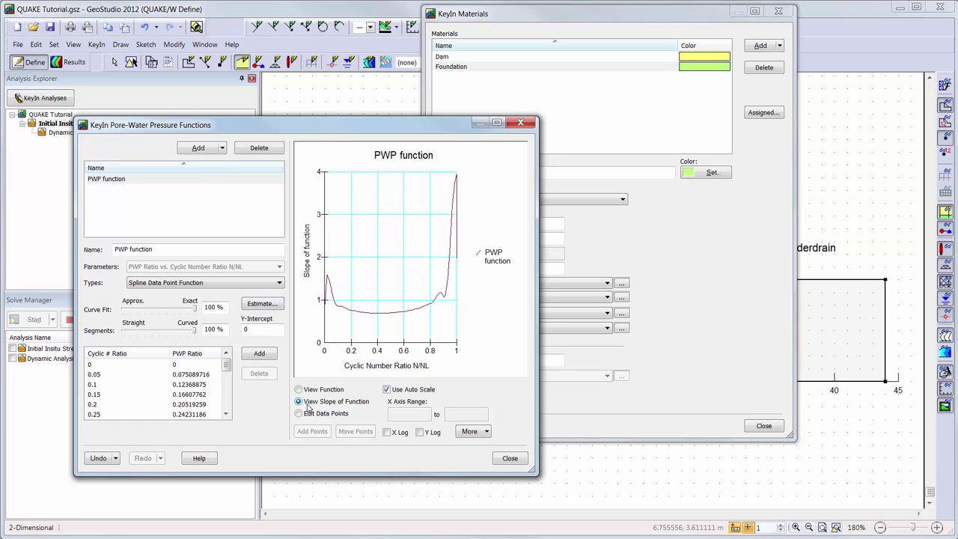
pyautogui.click(519, 462)
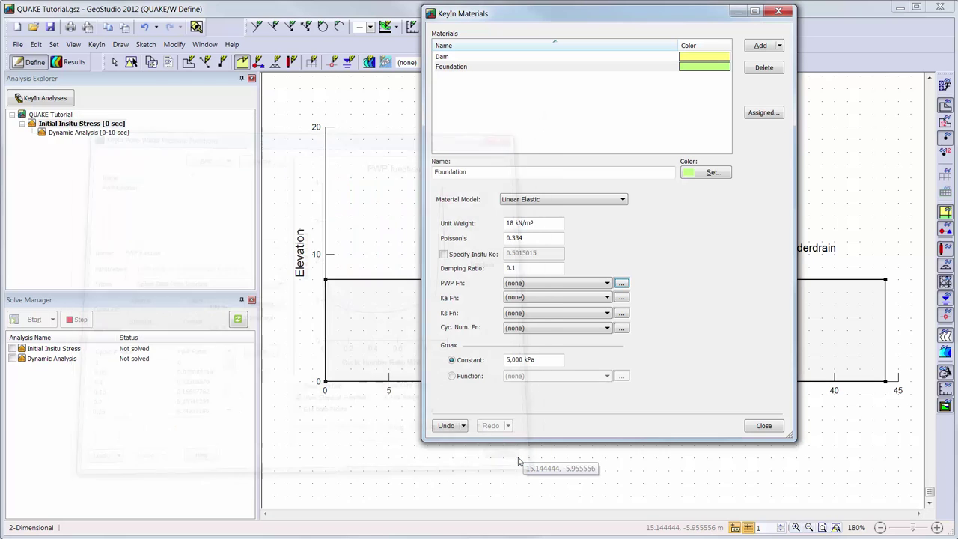
# Assign PWP function to the Foundation material as its pore-water pressure function.
pyautogui.click(539, 284)
pyautogui.click(538, 302)
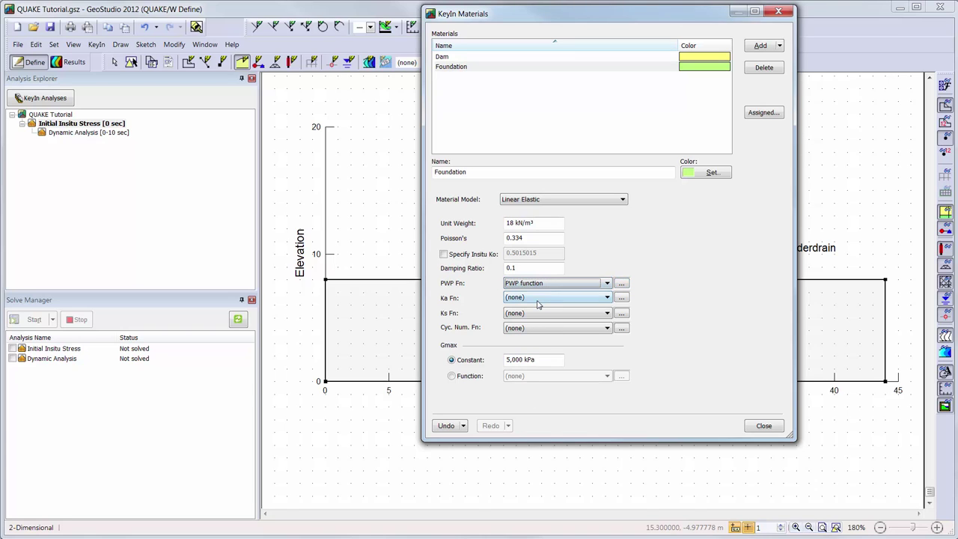
# Create a cyclic number function named Loose Sand with the type Spline Data Point Function (Y Log).
pyautogui.click(622, 329)
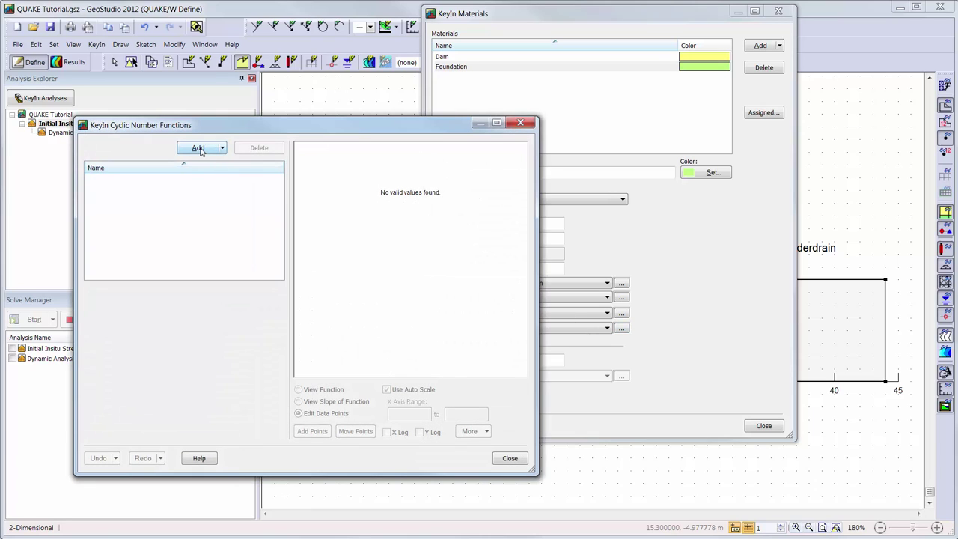
pyautogui.click(199, 149)
pyautogui.moveTo(194, 292); pyautogui.dragTo(106, 293)
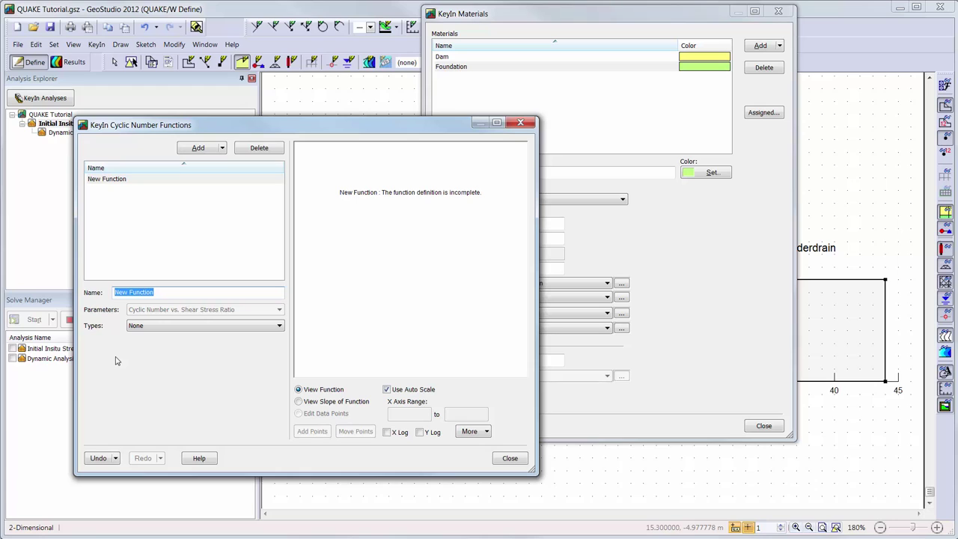
pyautogui.write('Loose Sand')
pyautogui.press('Tab')
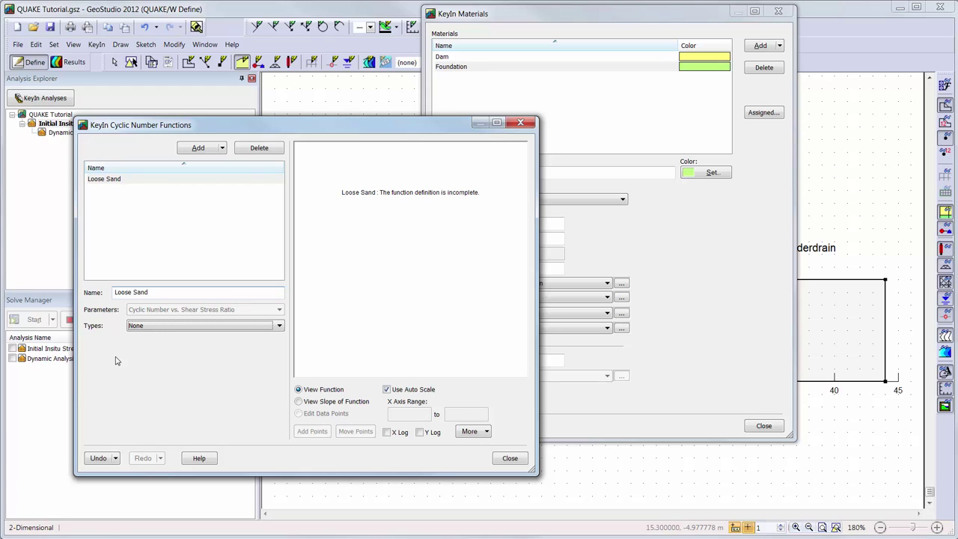
pyautogui.click(167, 330)
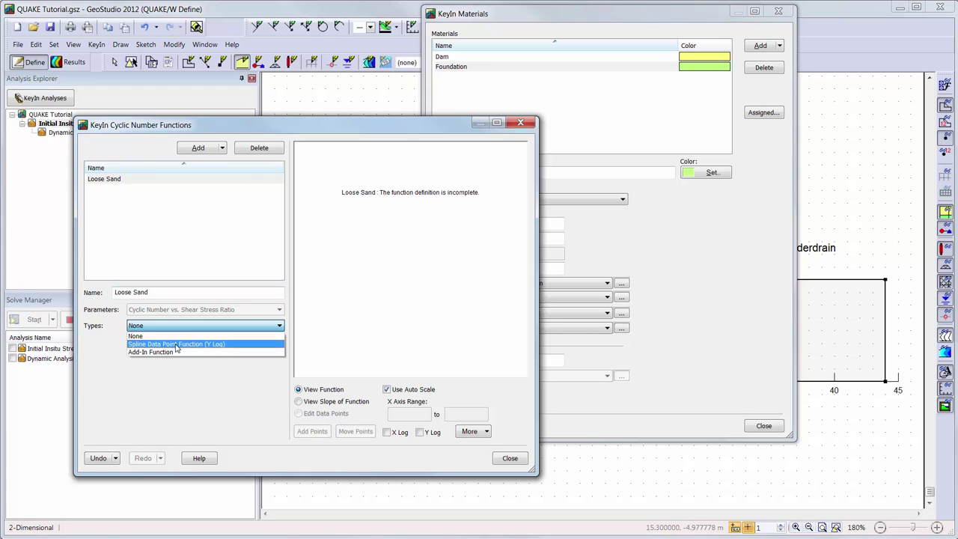
pyautogui.click(175, 342)
# Estimate the Loose Sand cyclic number function from the Loose Sand sample material.
pyautogui.click(253, 306)
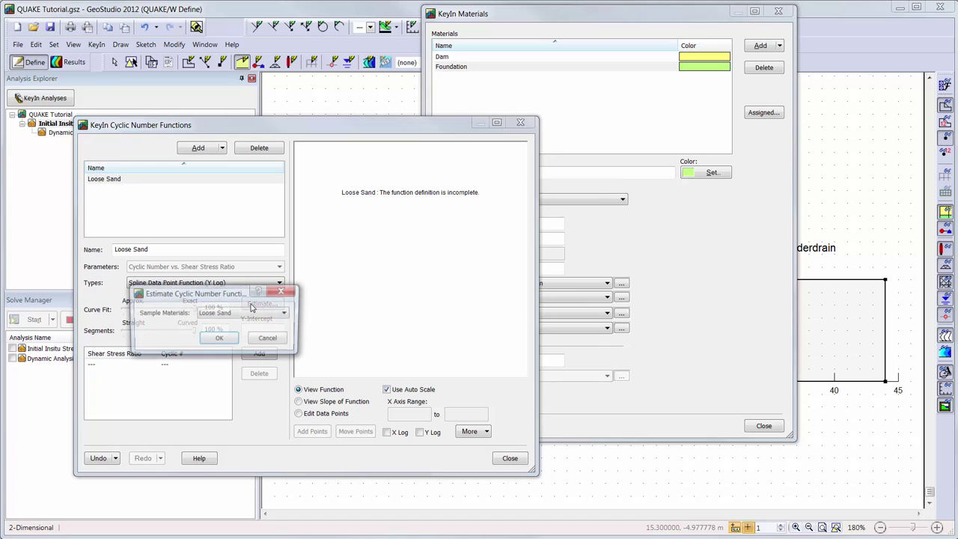
pyautogui.click(287, 314)
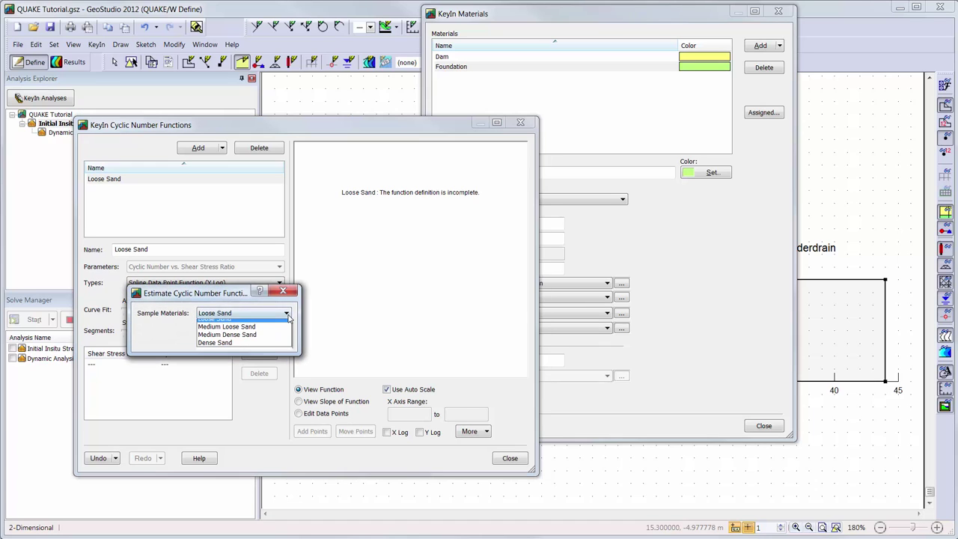
pyautogui.click(225, 322)
pyautogui.click(219, 343)
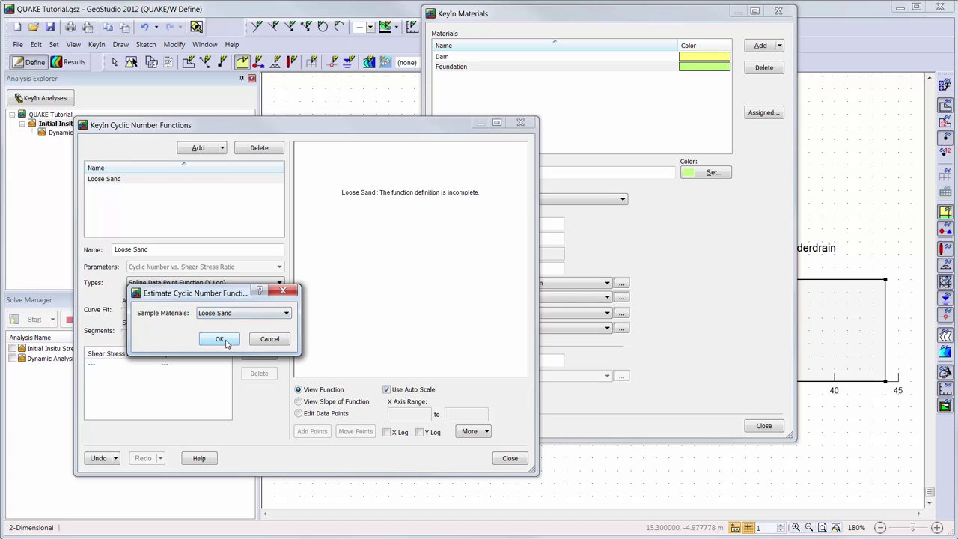
pyautogui.click(510, 458)
# Assign Loose Sand to the Foundation material as its cyclic number function and finish the material definitions.
pyautogui.click(597, 330)
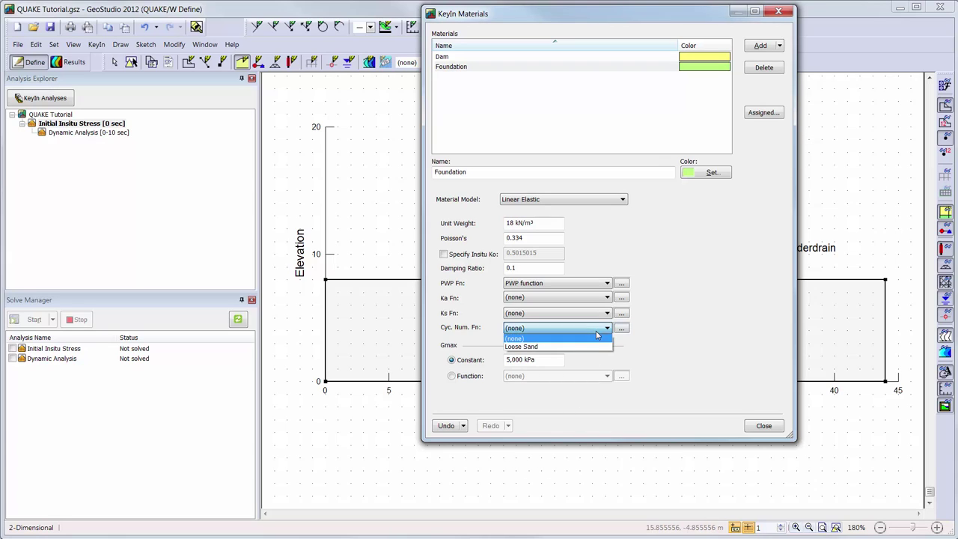
pyautogui.click(594, 343)
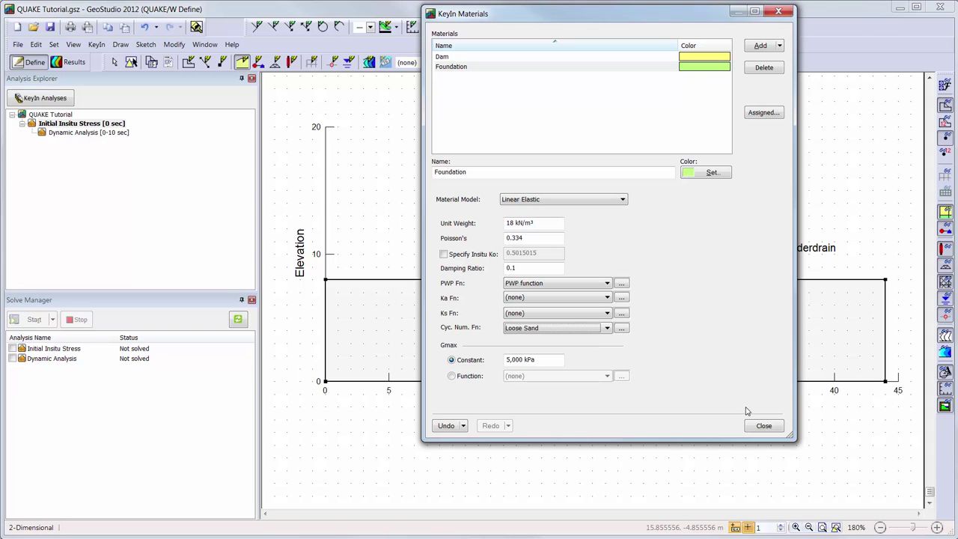
pyautogui.click(764, 425)
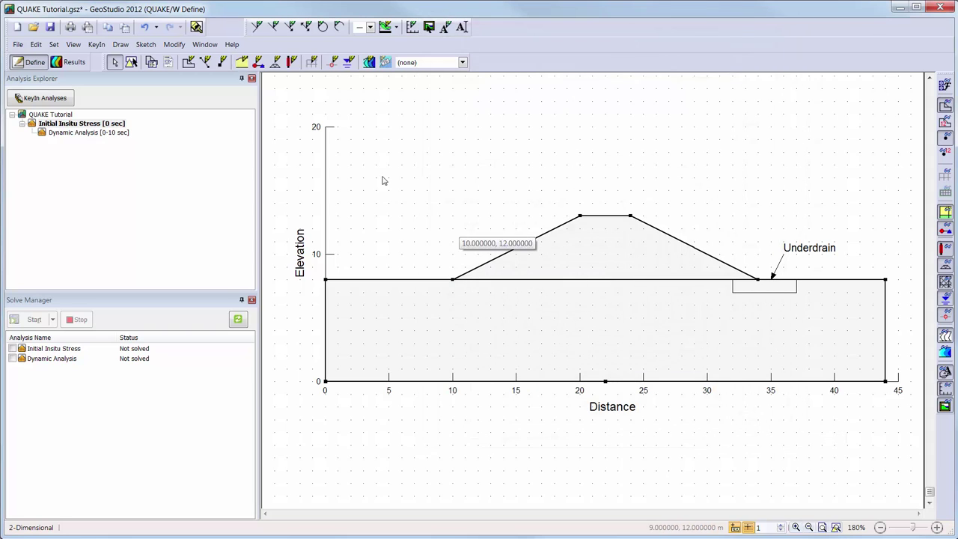
# In the Initial Insitu Stress analysis, assign the Dam material to the embankment region and Foundation to the region beneath it.
pyautogui.click(242, 62)
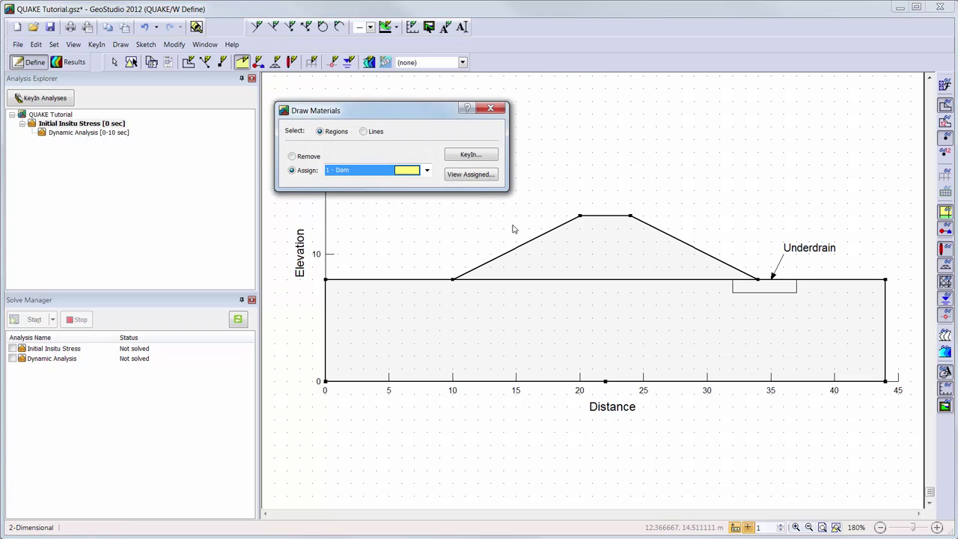
pyautogui.click(611, 260)
pyautogui.click(417, 171)
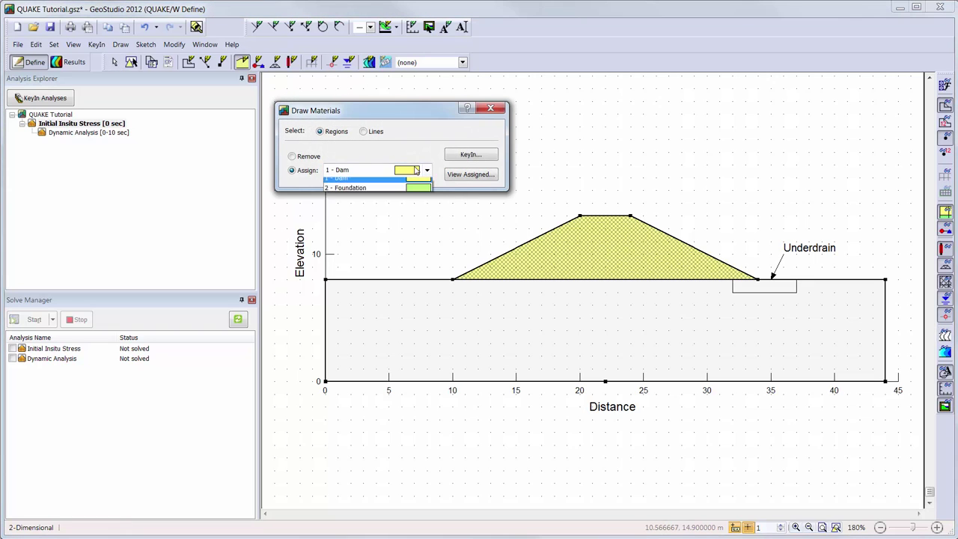
pyautogui.click(417, 191)
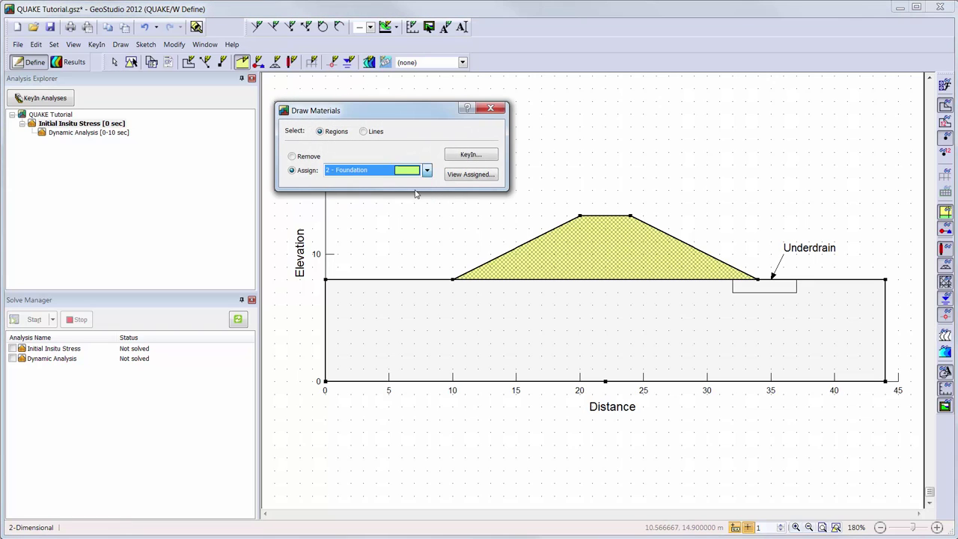
pyautogui.click(469, 313)
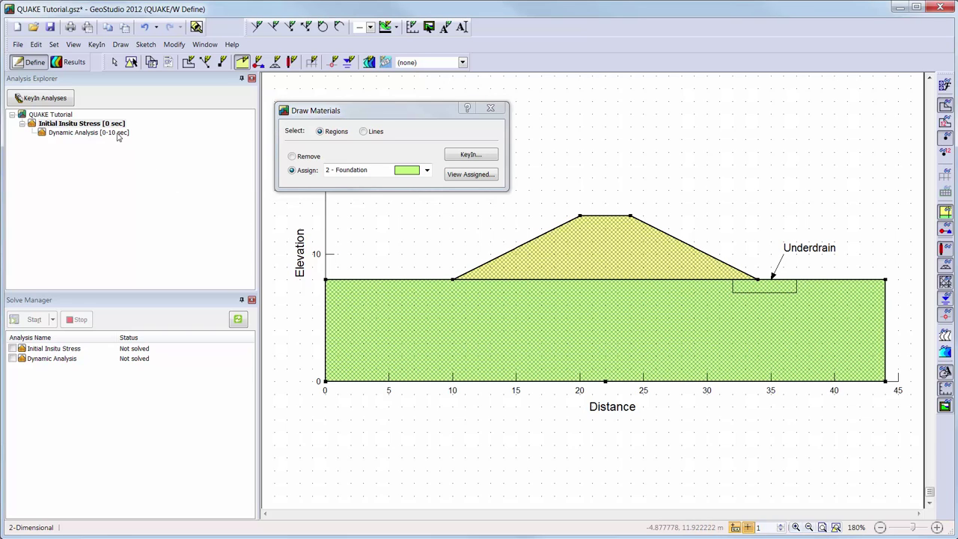
# For the Dynamic Analysis, assign the Foundation material to the lower region and the Dam material to the embankment region.
pyautogui.click(118, 133)
pyautogui.click(463, 299)
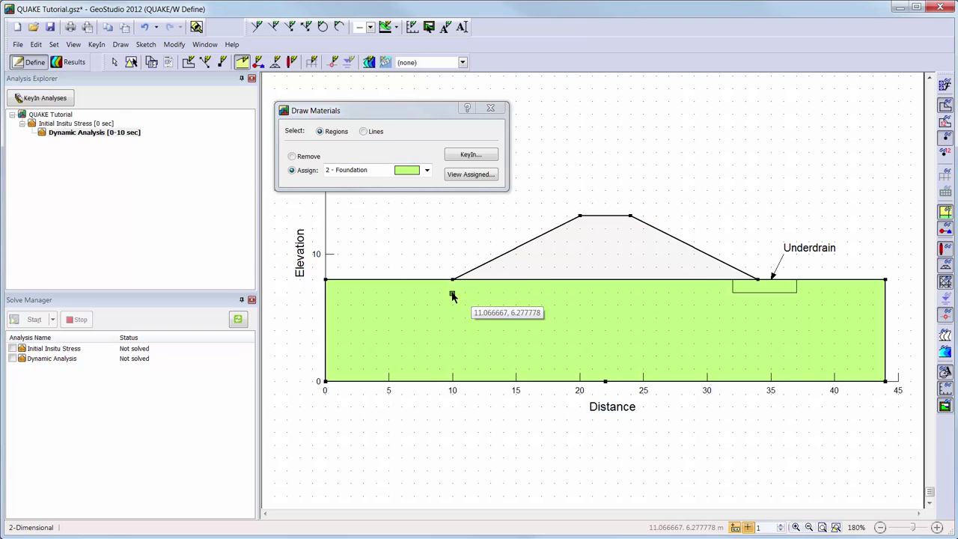
pyautogui.click(395, 171)
pyautogui.click(395, 182)
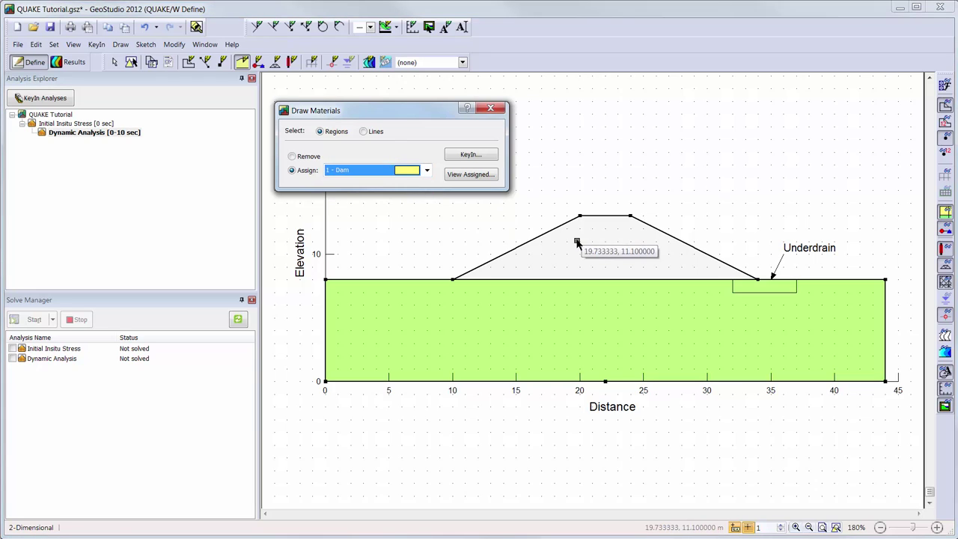
pyautogui.click(571, 235)
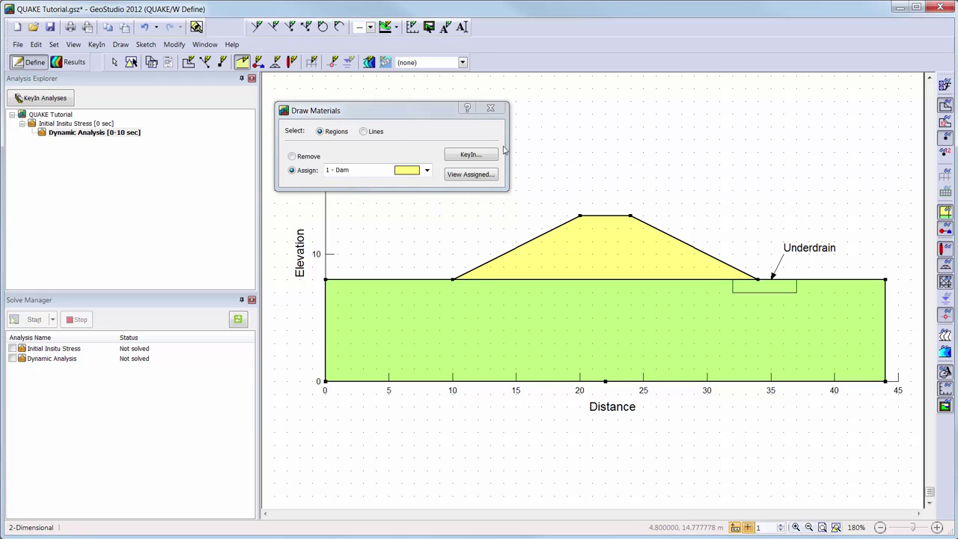
pyautogui.click(490, 108)
# Create a stress/strain boundary condition named Reservoir Pressure in the Initial Insitu Stress analysis.
pyautogui.click(105, 124)
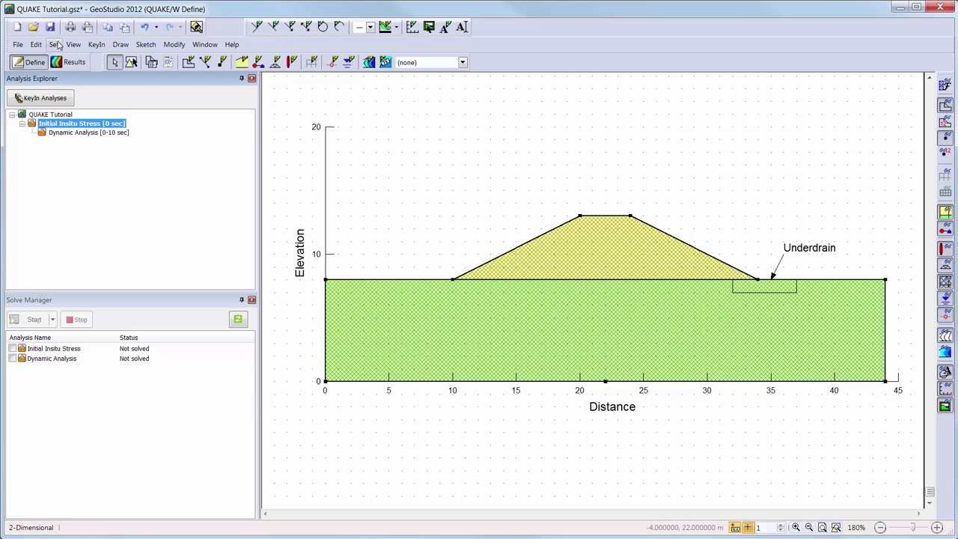
pyautogui.click(96, 44)
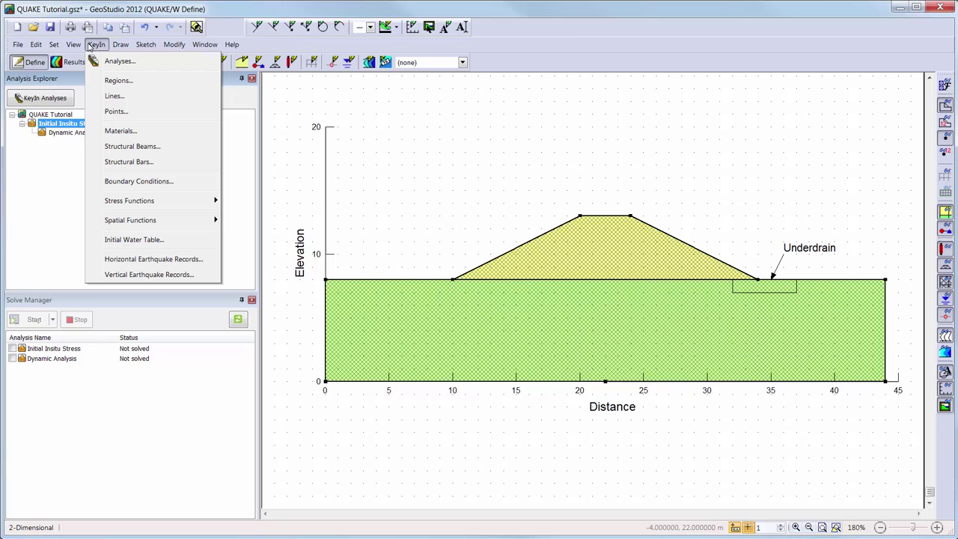
pyautogui.click(129, 181)
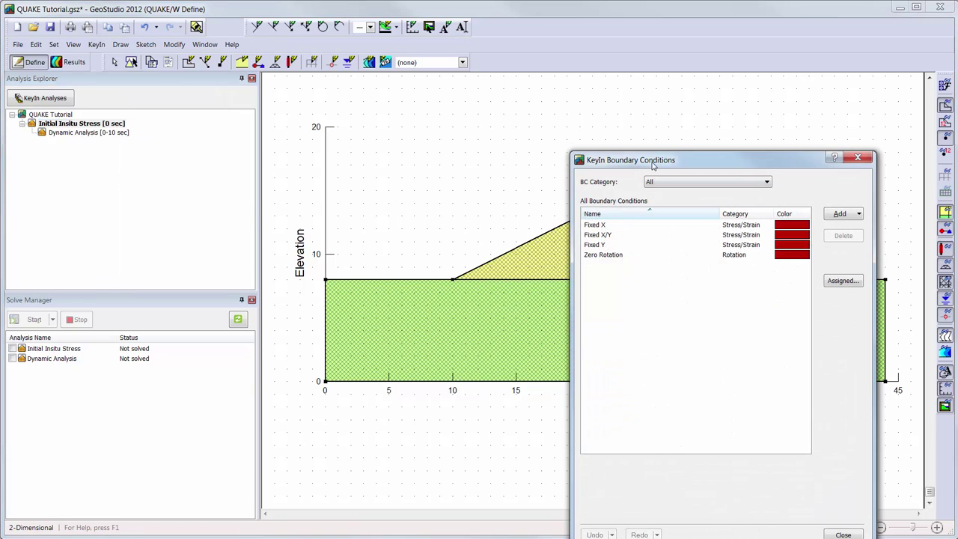
pyautogui.moveTo(652, 164); pyautogui.dragTo(474, 90)
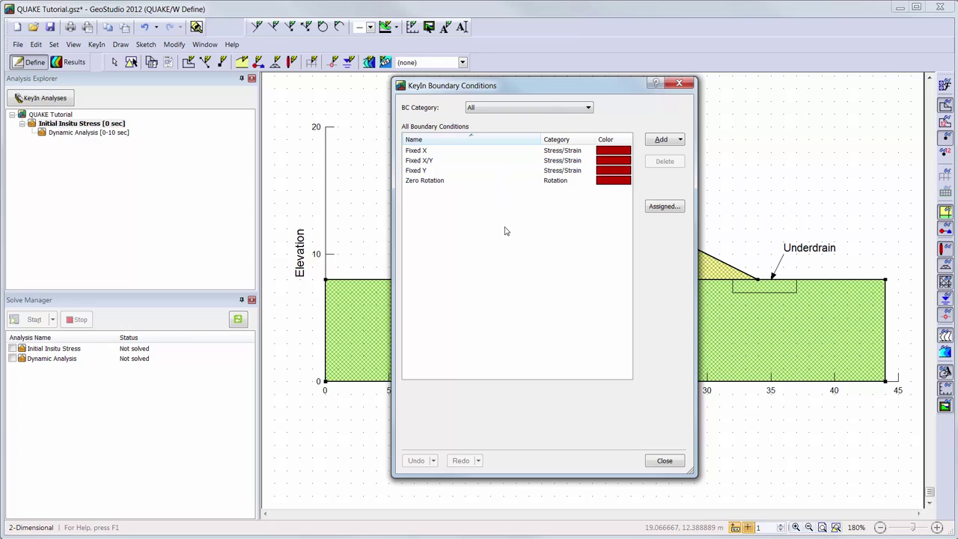
pyautogui.click(680, 141)
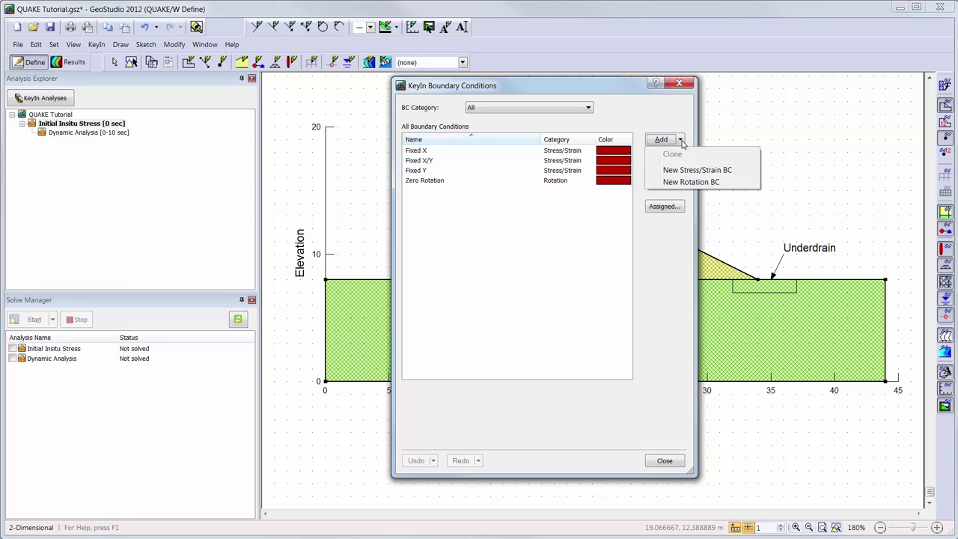
pyautogui.click(690, 171)
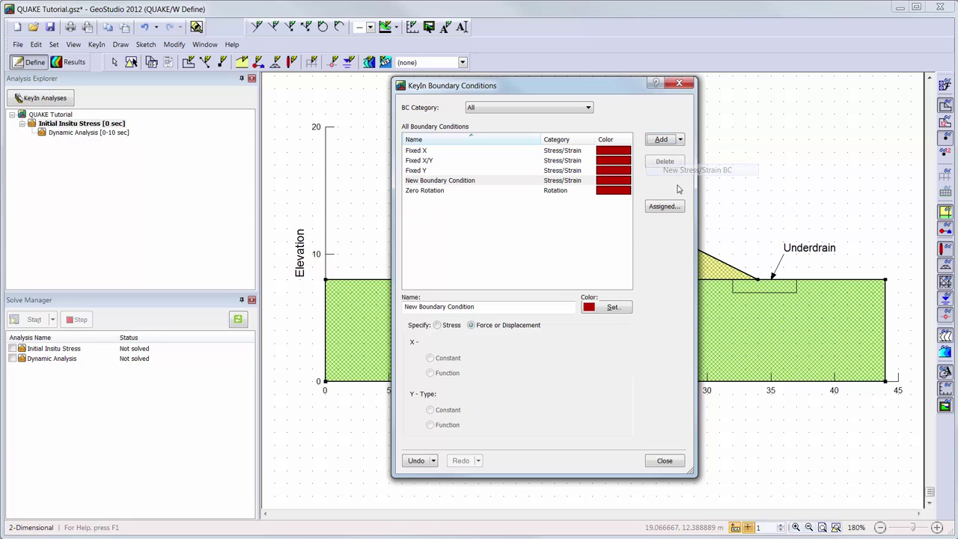
pyautogui.tripleClick(524, 308)
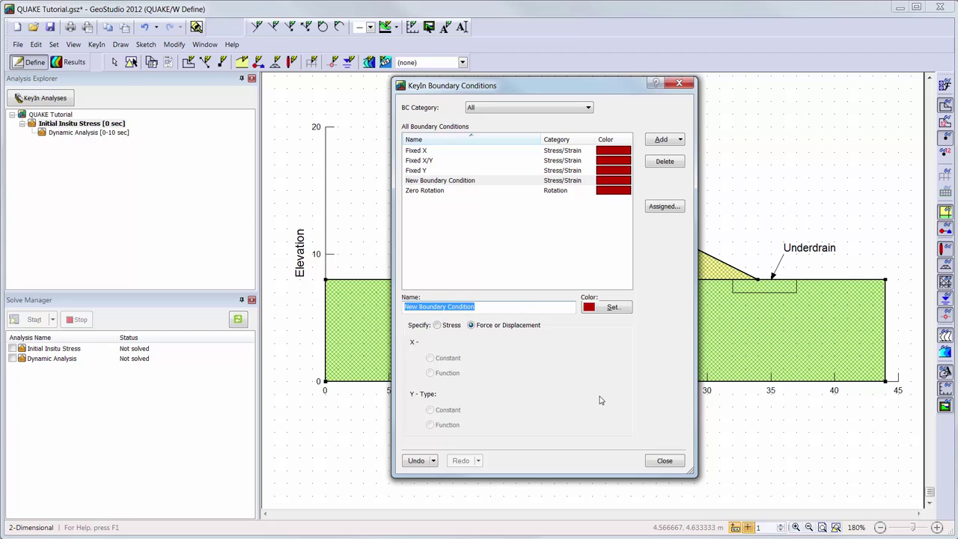
pyautogui.write('Rese')
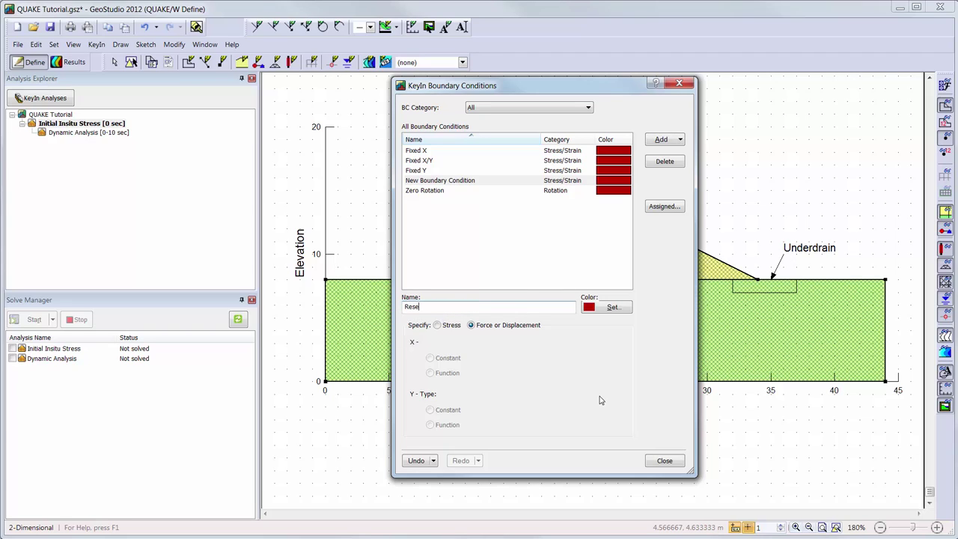
pyautogui.write('rvoir Pressure')
pyautogui.press('Tab')
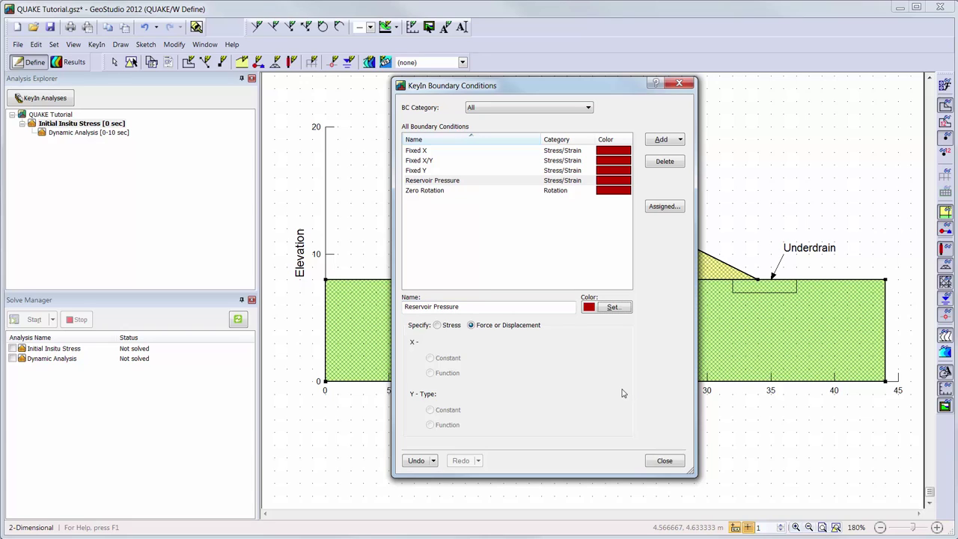
# Define Reservoir Pressure as a hydrostatic pressure stress with a constant elevation of 12 m and a unit weight of 10 kN/m³.
pyautogui.moveTo(522, 345)
pyautogui.click(459, 326)
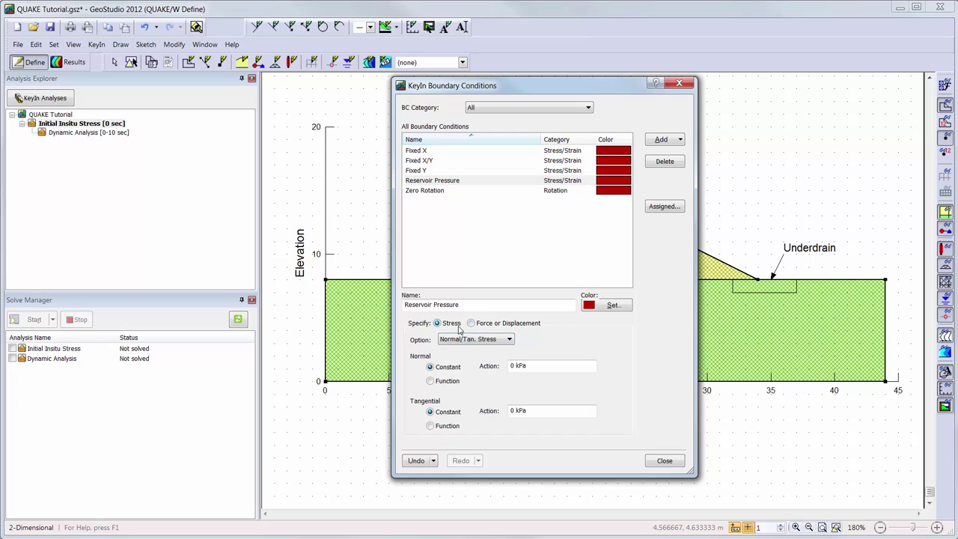
pyautogui.click(510, 340)
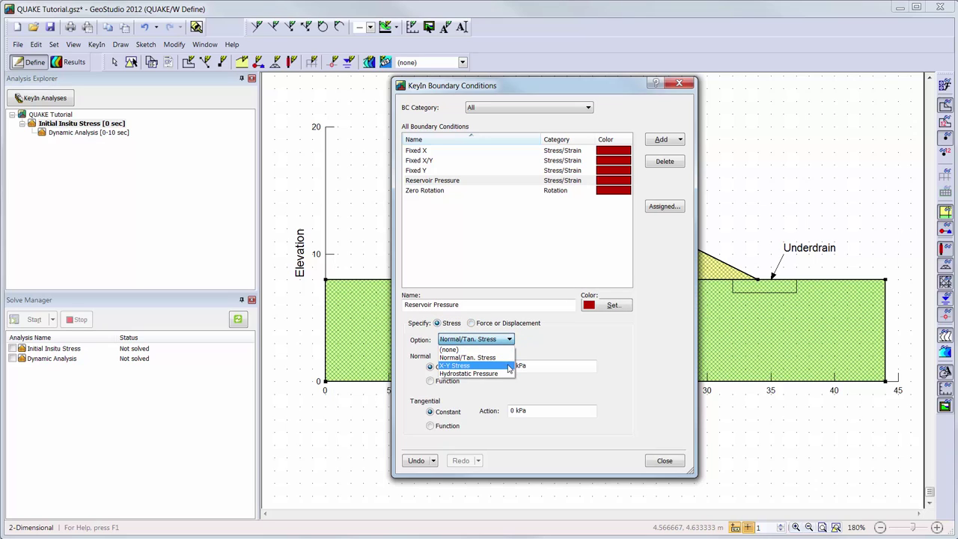
pyautogui.click(505, 374)
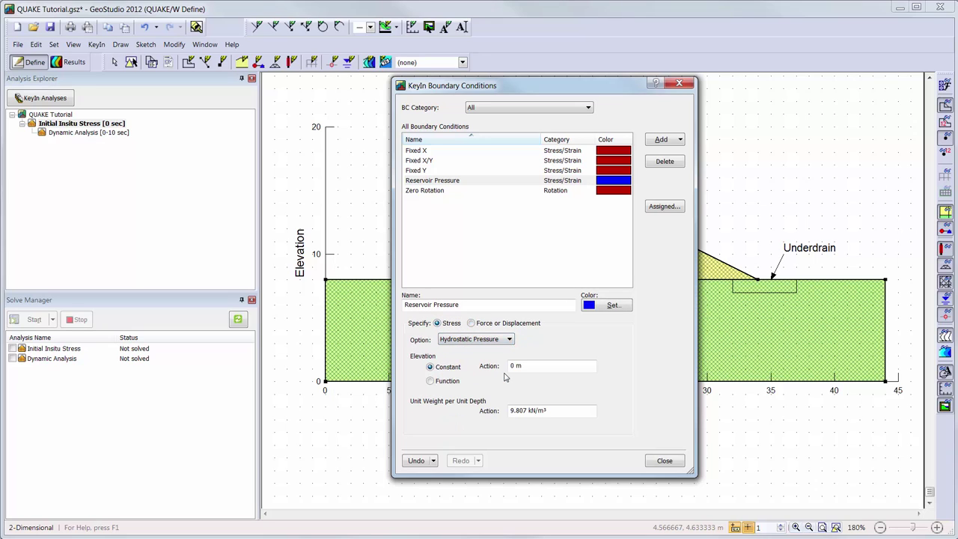
pyautogui.click(557, 369)
pyautogui.write('12')
pyautogui.press('Tab')
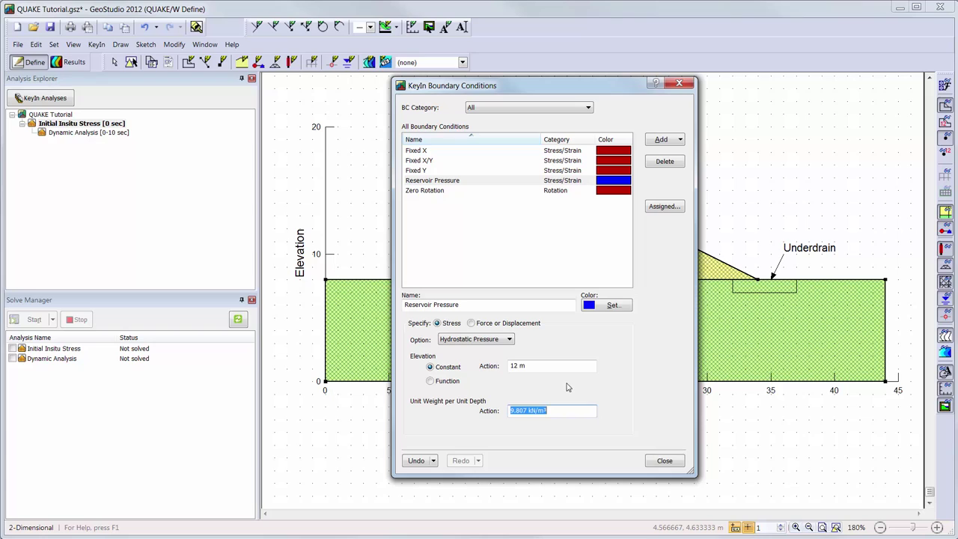
pyautogui.write('10')
pyautogui.press('Tab')
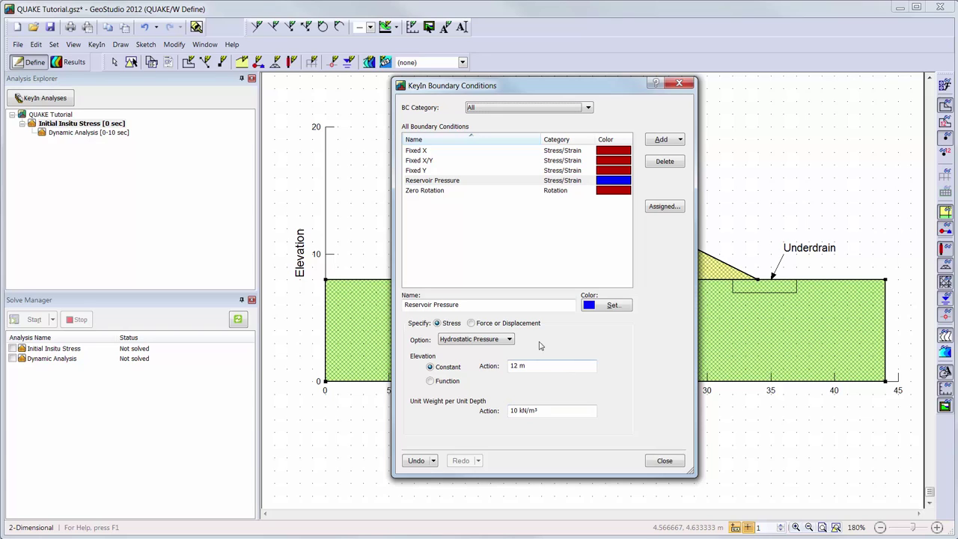
pyautogui.click(665, 461)
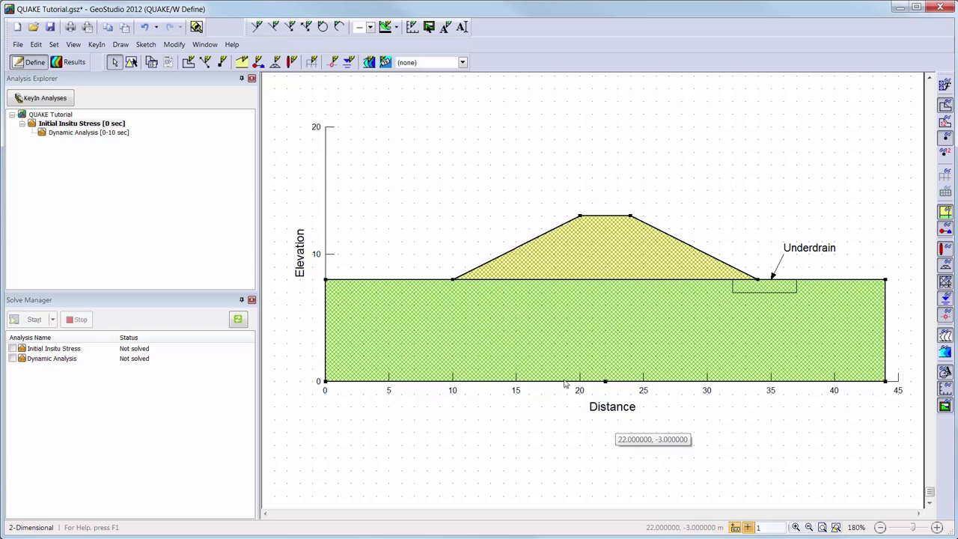
# Apply the Fixed X boundary condition to both vertical side edges of the foundation region.
pyautogui.click(259, 62)
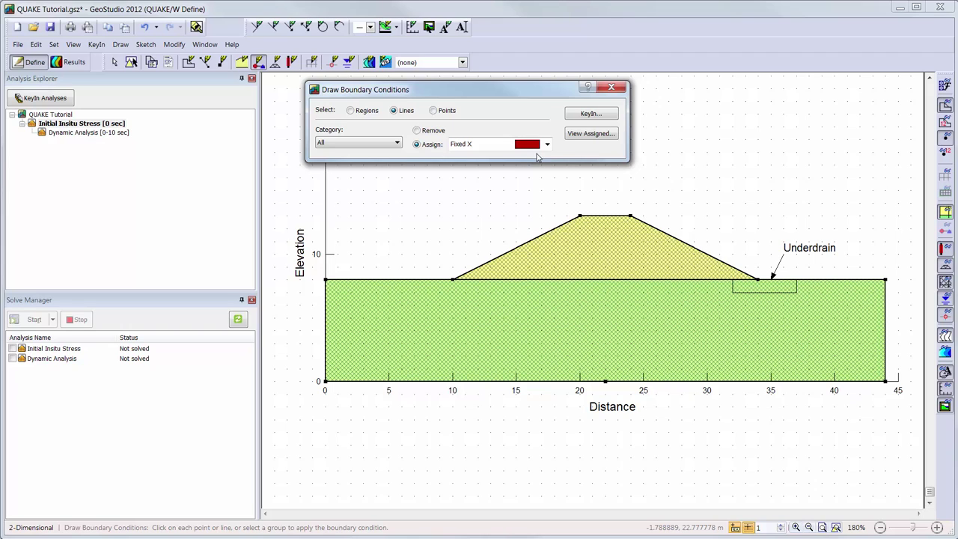
pyautogui.click(325, 322)
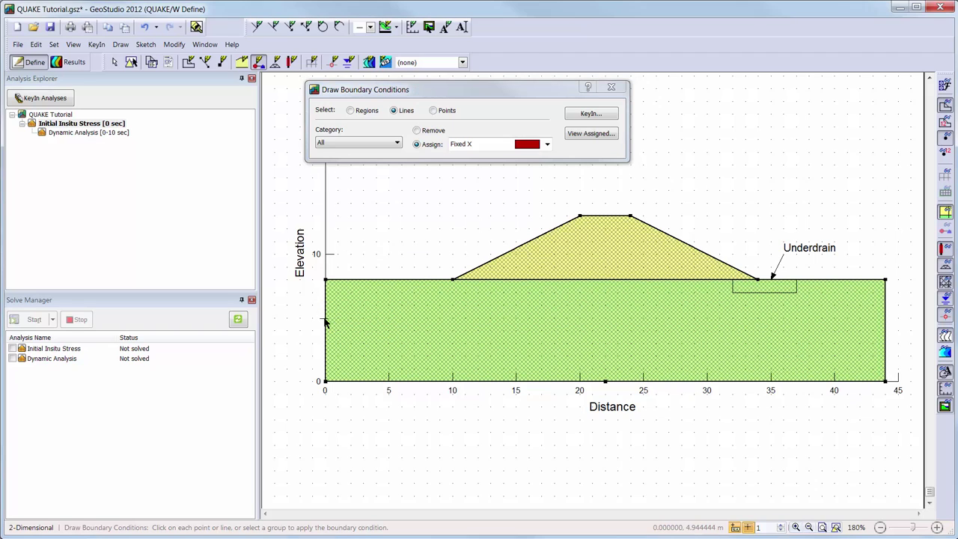
pyautogui.click(889, 343)
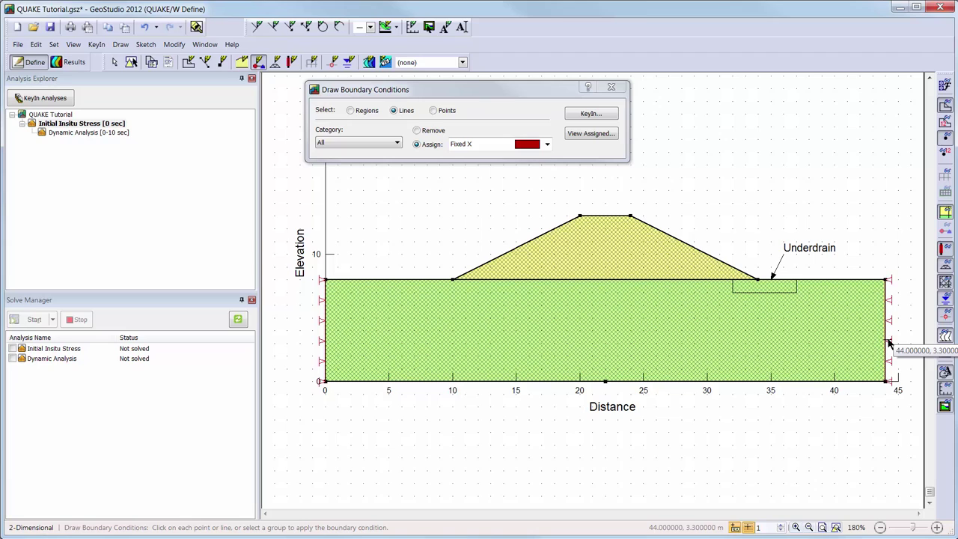
# Apply the Fixed X/Y boundary condition to both line segments along the foundation's base.
pyautogui.click(546, 145)
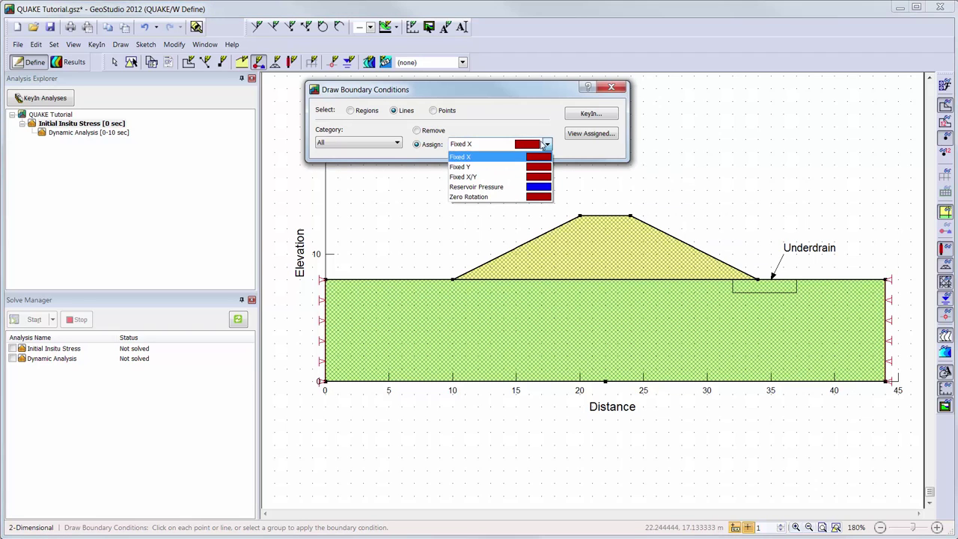
pyautogui.click(540, 177)
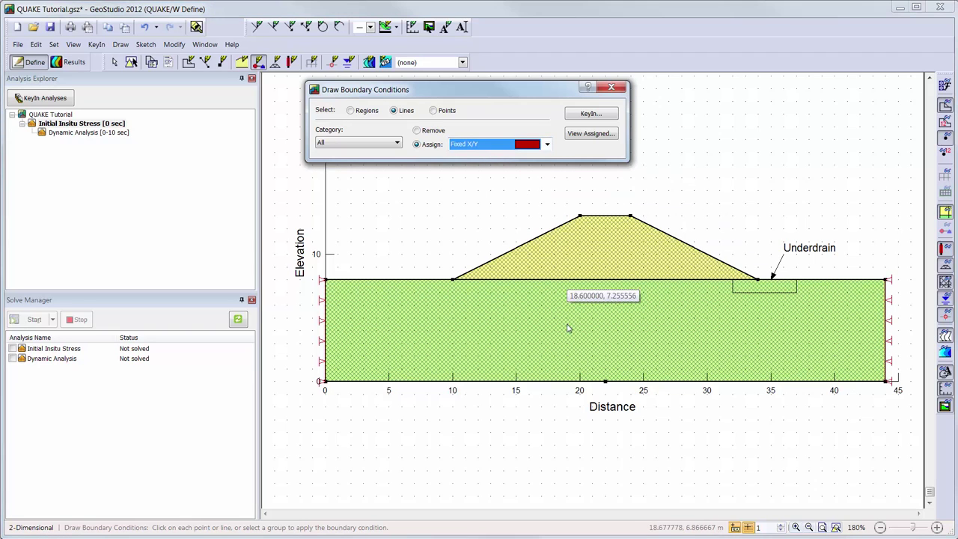
pyautogui.click(579, 385)
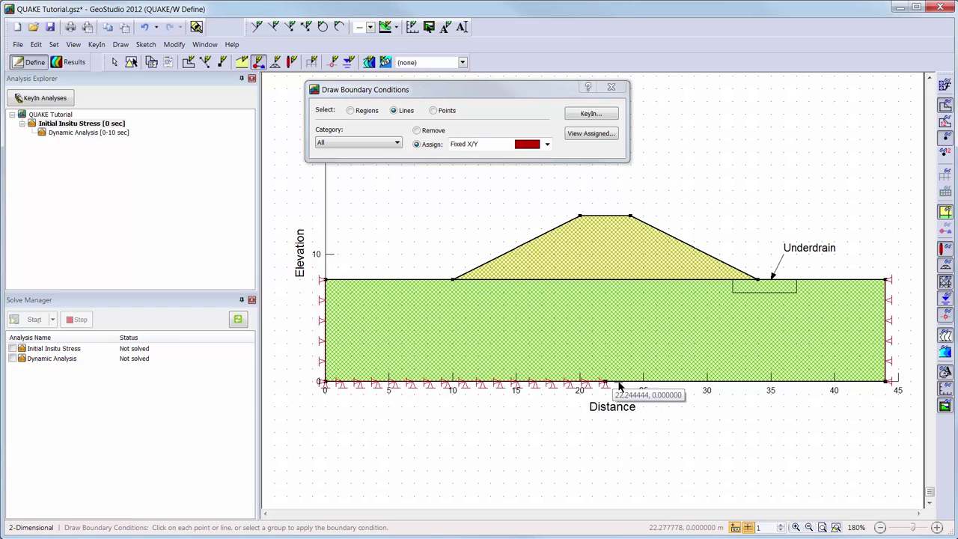
pyautogui.click(642, 385)
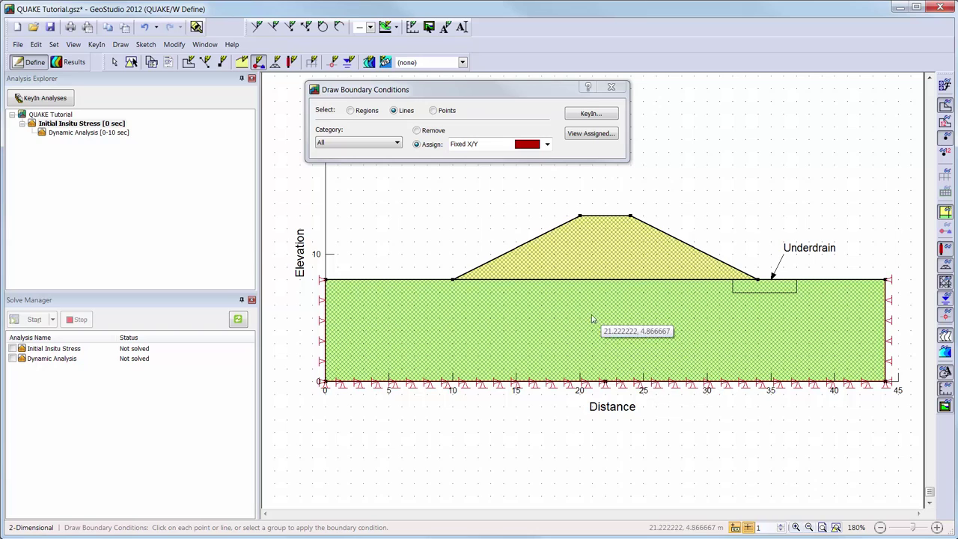
# Apply the Reservoir Pressure boundary condition to the foundation surface upstream of the dam and to the dam's upstream slope.
pyautogui.click(471, 146)
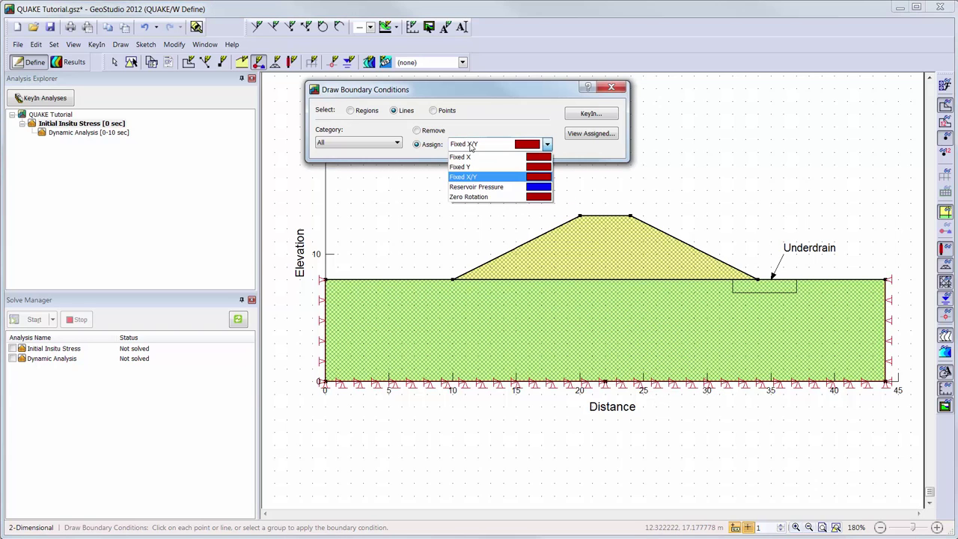
pyautogui.click(481, 188)
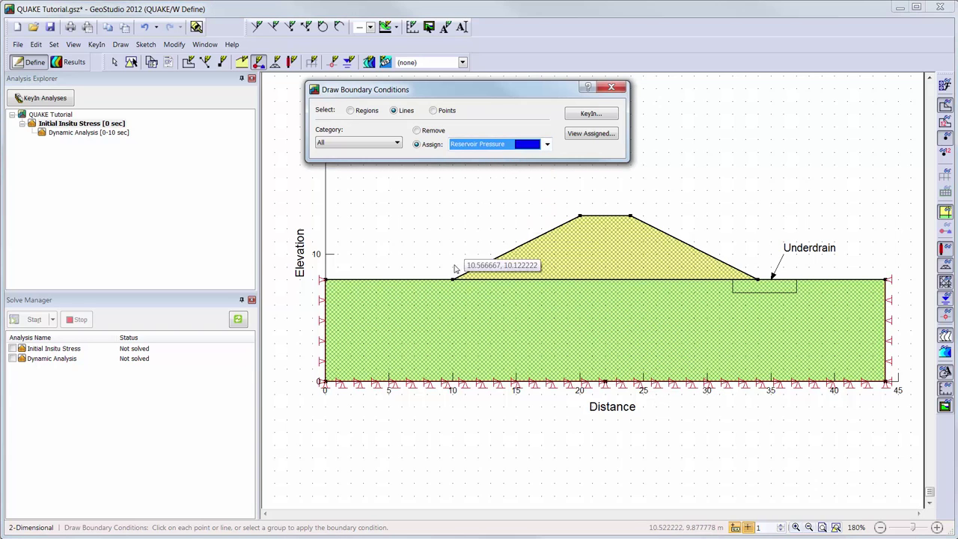
pyautogui.click(431, 285)
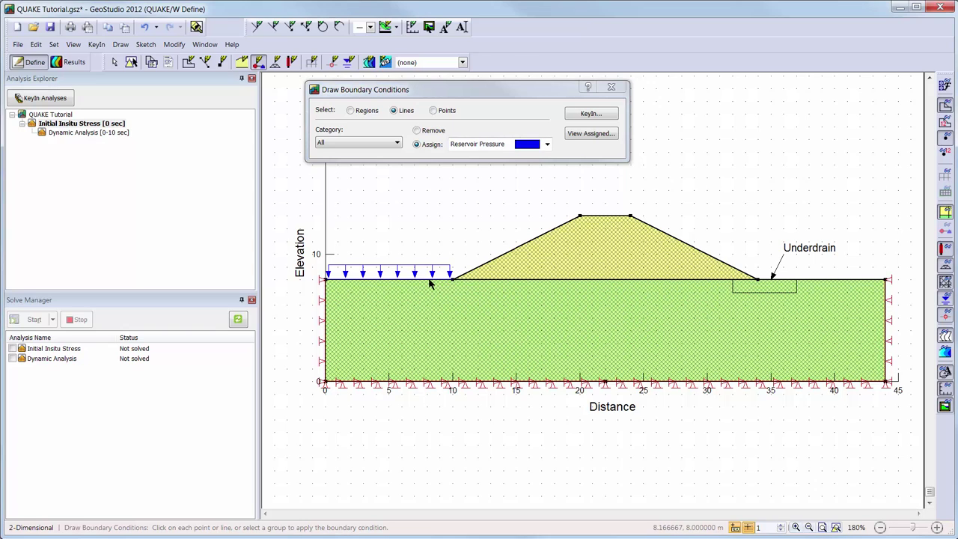
pyautogui.click(481, 270)
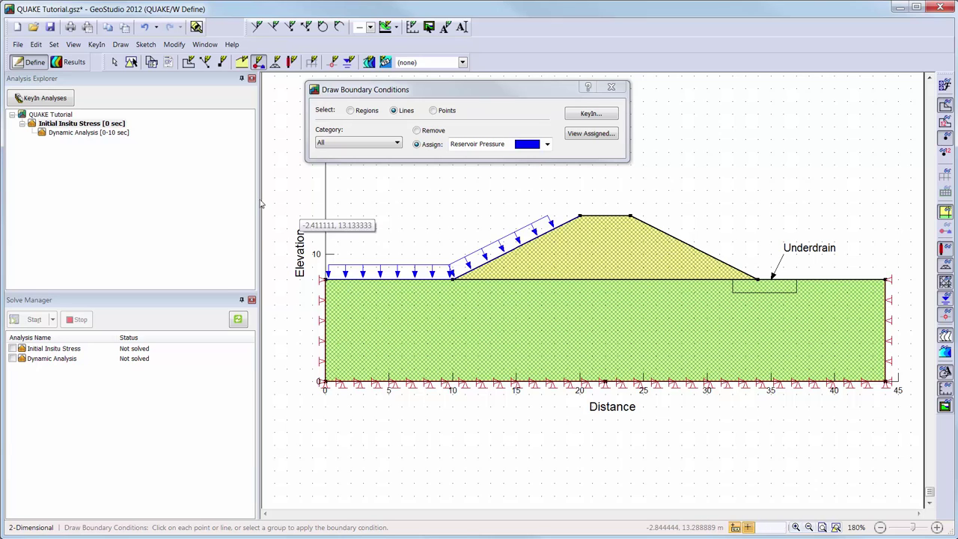
# In the Dynamic Analysis, apply the Fixed Y boundary condition to both vertical side edges of the foundation region.
pyautogui.click(116, 135)
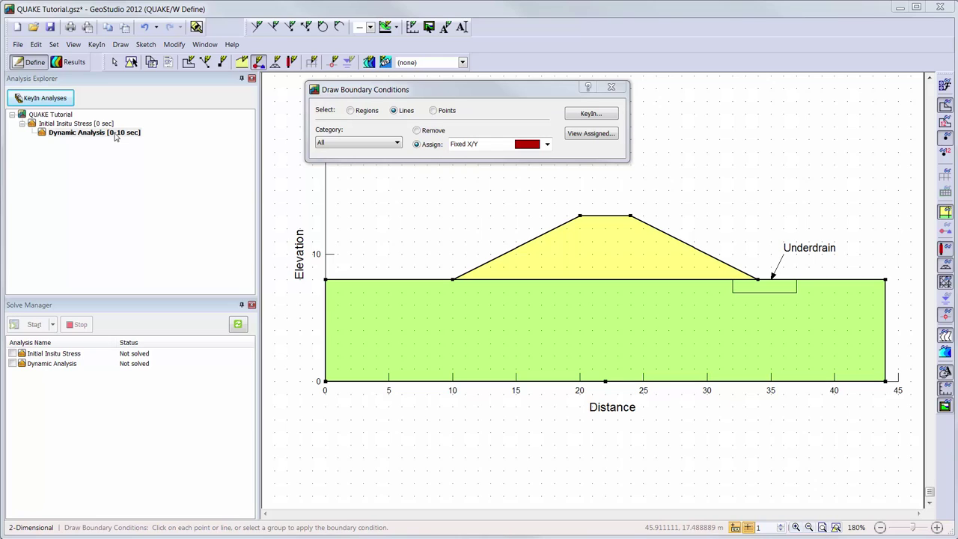
pyautogui.click(547, 144)
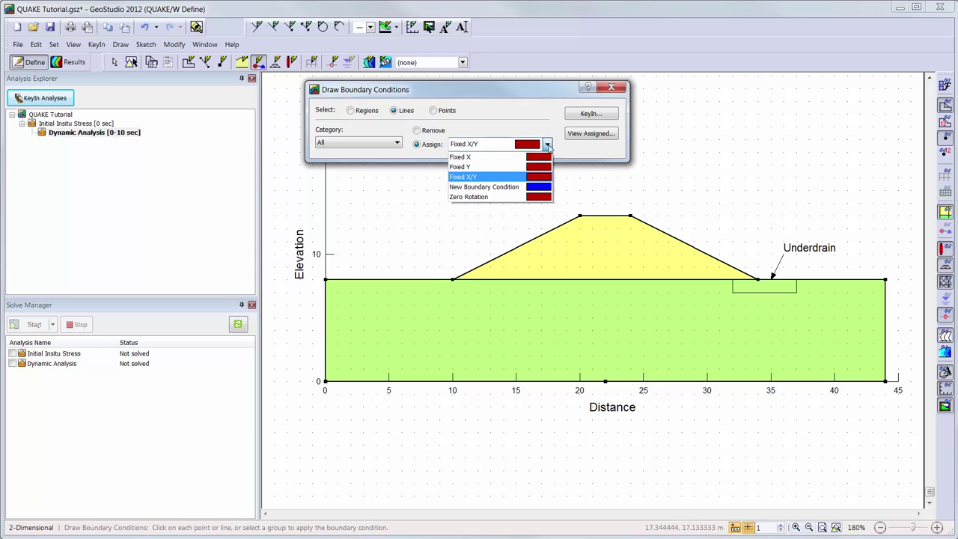
pyautogui.click(545, 166)
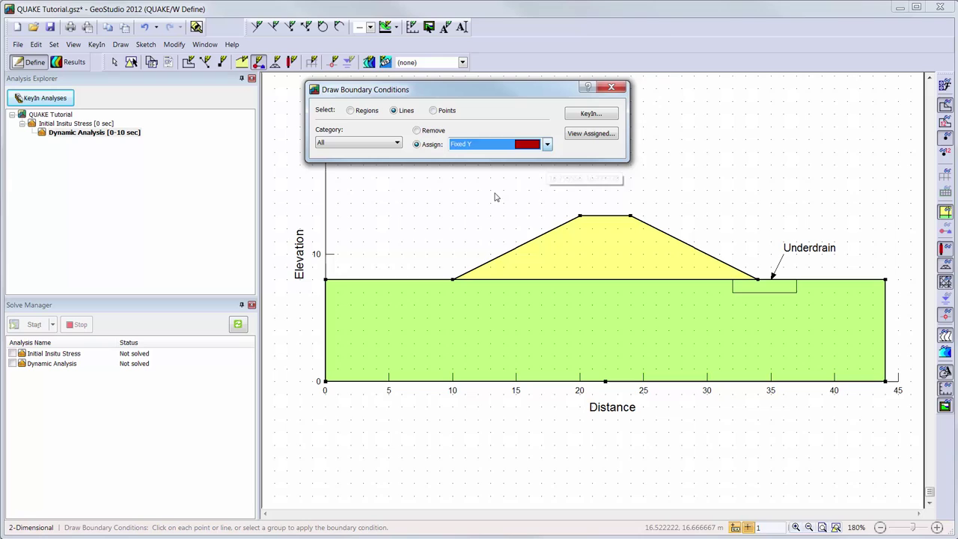
pyautogui.click(325, 311)
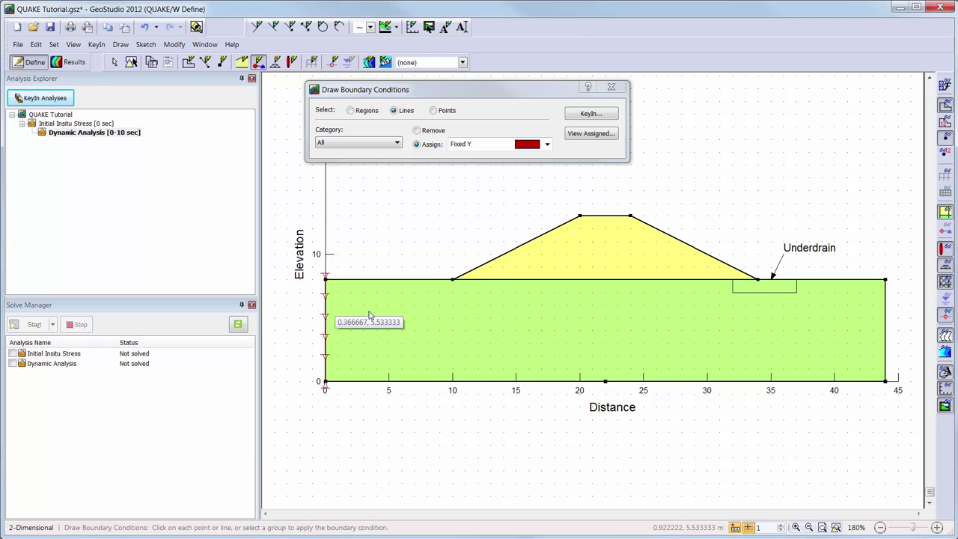
pyautogui.click(886, 343)
# Apply the Fixed X/Y boundary condition to both line segments along the foundation's base in the Dynamic Analysis.
pyautogui.click(543, 144)
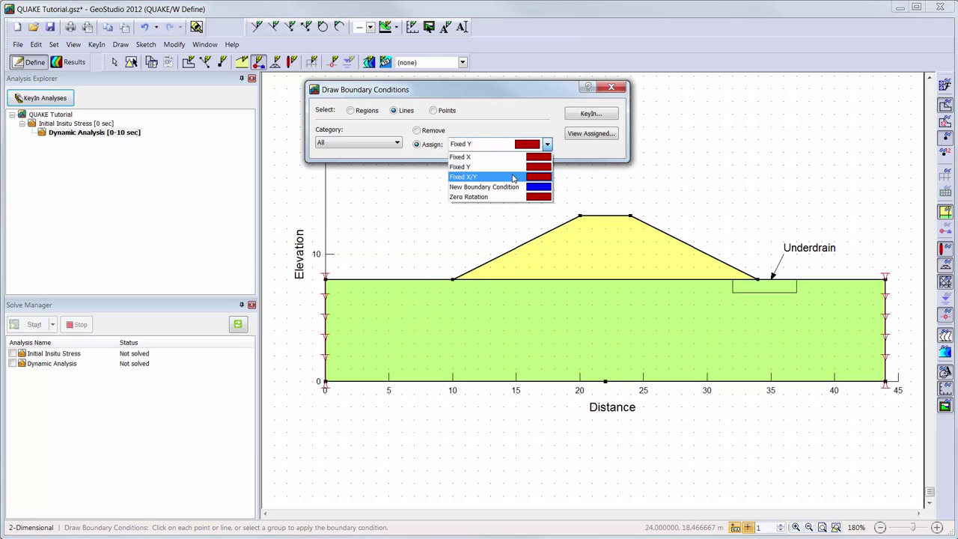
pyautogui.click(514, 177)
pyautogui.click(460, 382)
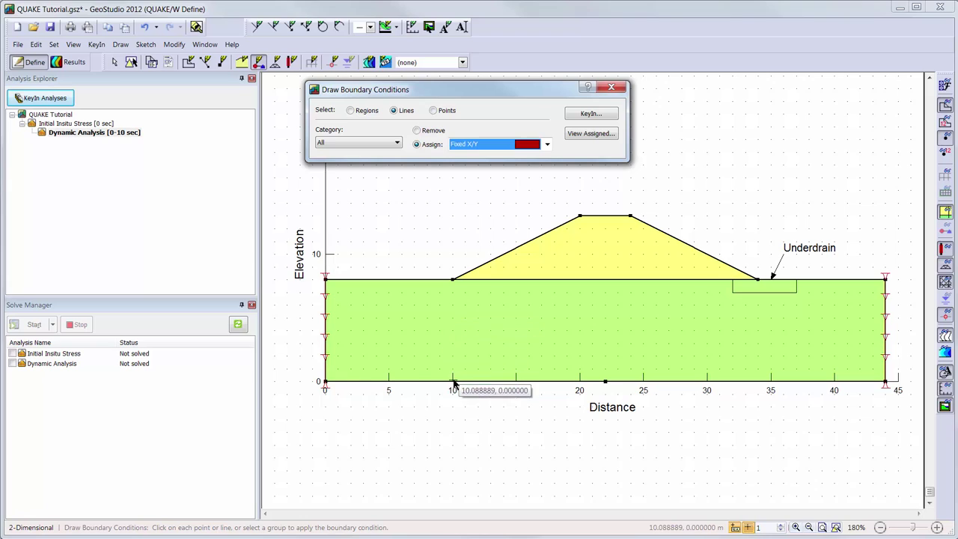
pyautogui.click(674, 383)
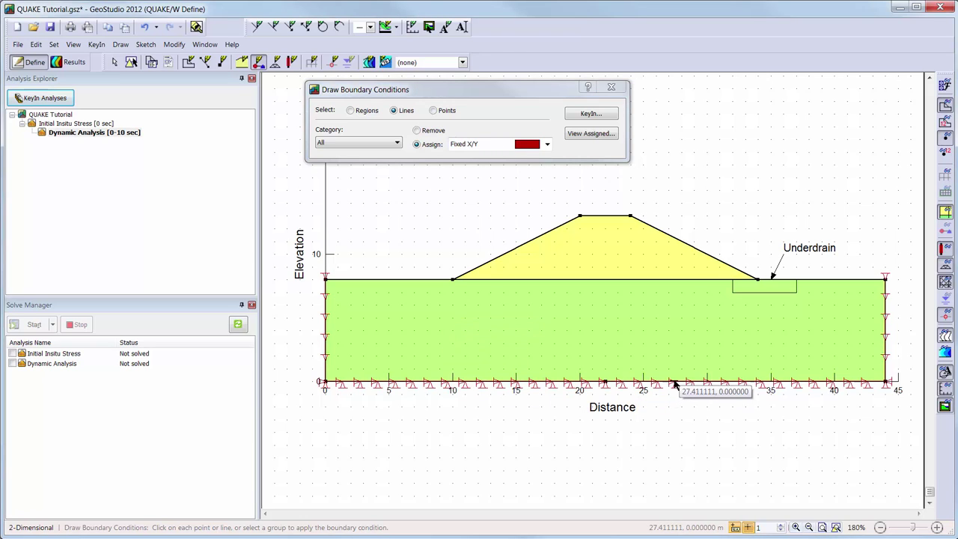
pyautogui.click(620, 90)
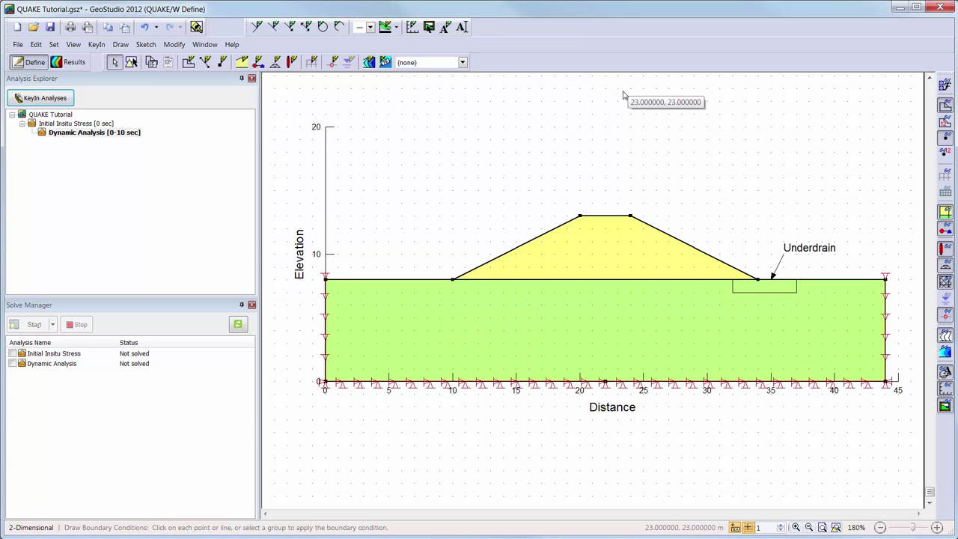
# Start the initial water table of the Initial Insitu Stress analysis with points at (0, 12) and (18, 12) m.
pyautogui.click(98, 124)
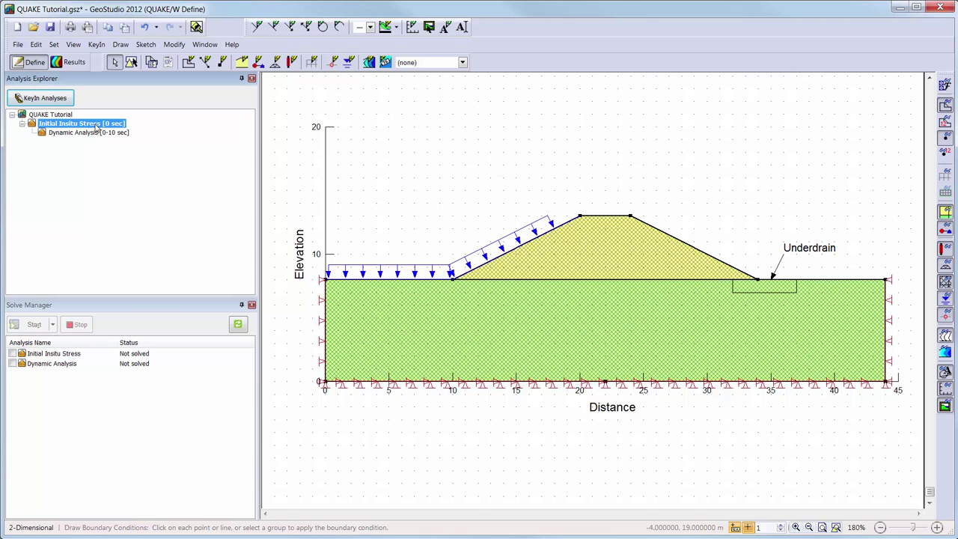
pyautogui.click(93, 45)
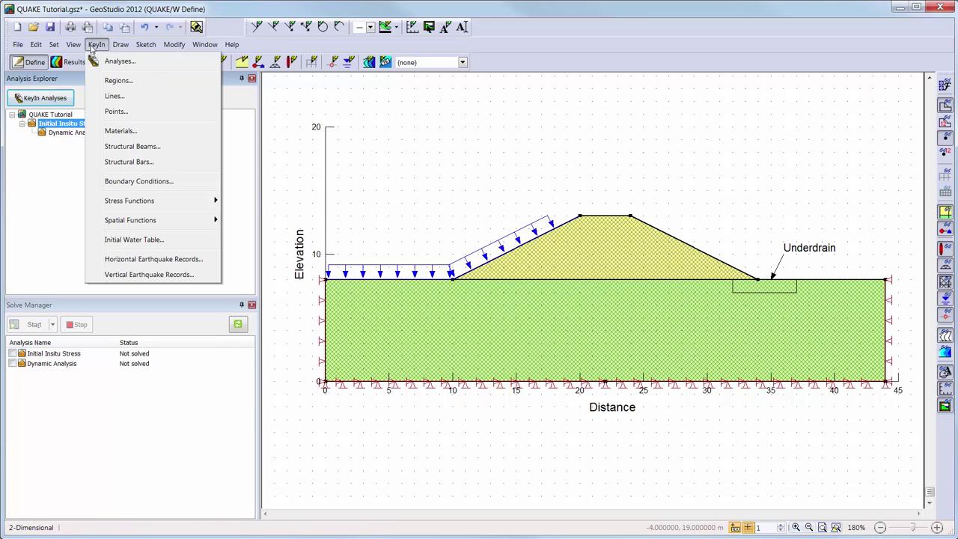
pyautogui.click(120, 239)
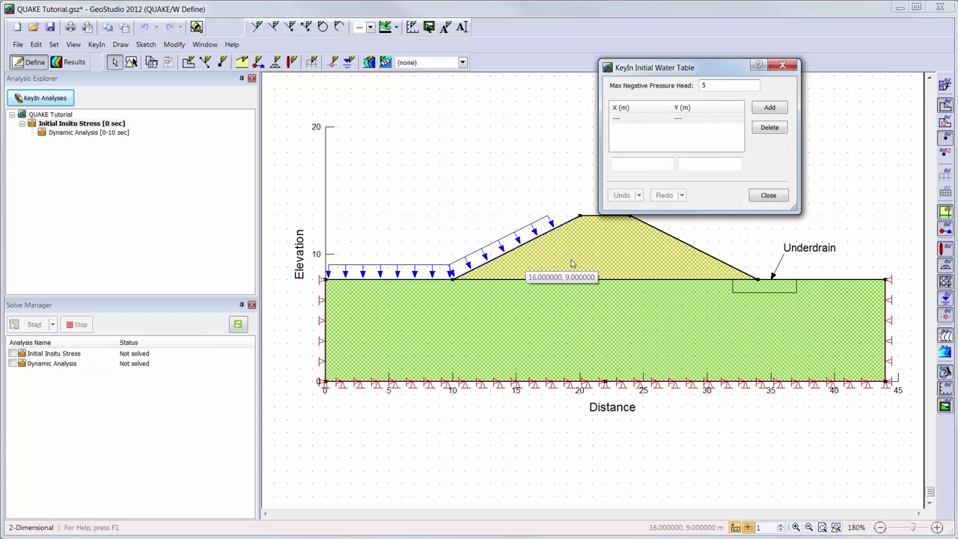
pyautogui.click(641, 167)
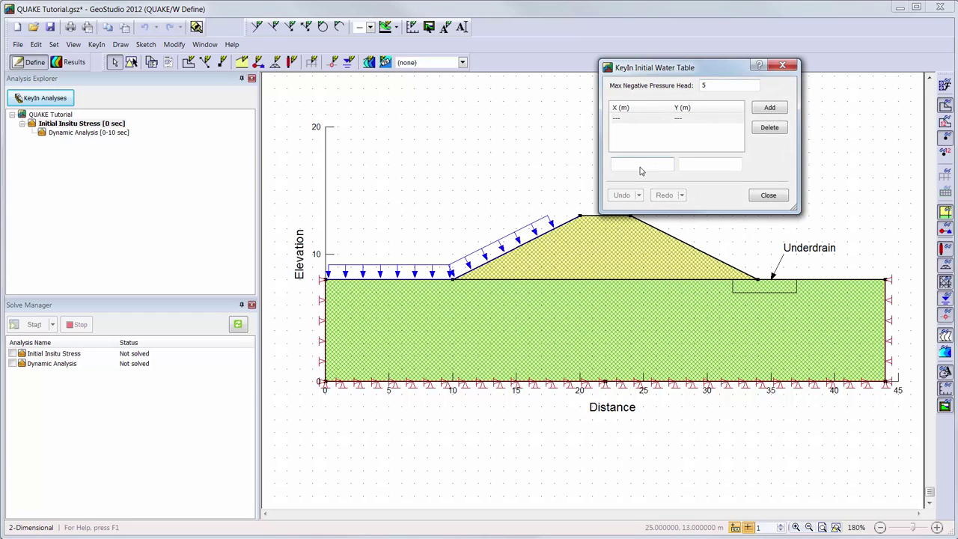
pyautogui.write('0')
pyautogui.press('Tab')
pyautogui.press('Return')
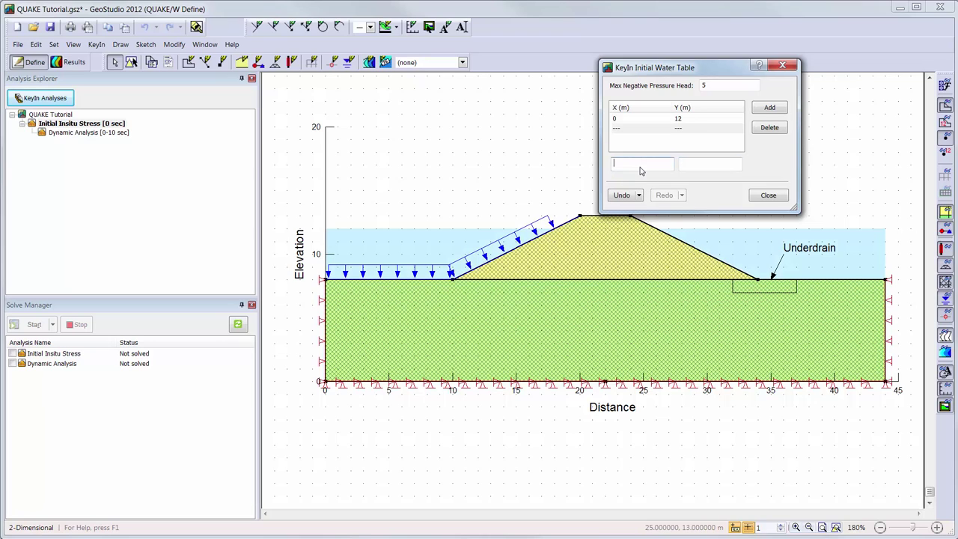
pyautogui.write('18')
pyautogui.press('Tab')
pyautogui.write('12')
pyautogui.press('Return')
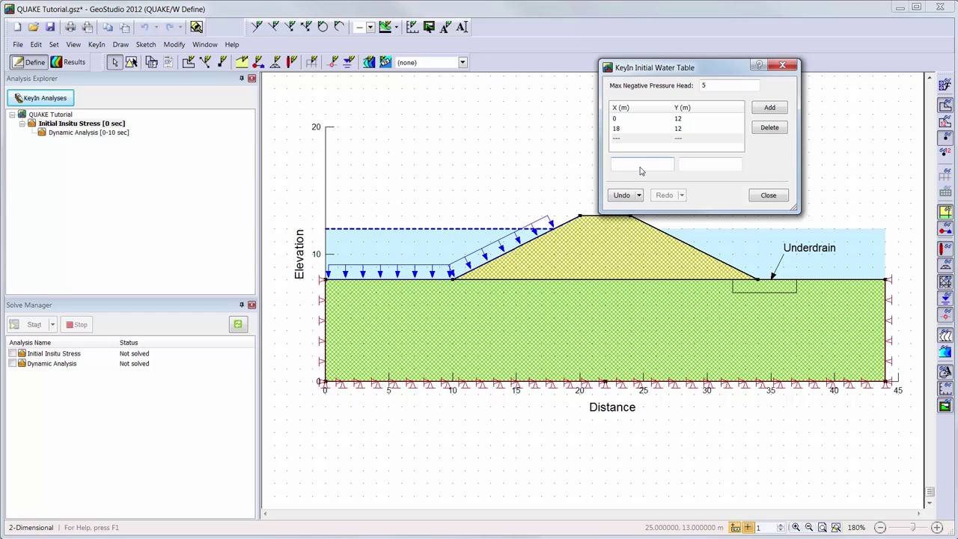
# Complete the initial water table with points at (32, 8) and (44, 8) m.
pyautogui.write('32')
pyautogui.press('Tab')
pyautogui.write('8')
pyautogui.press('Return')
pyautogui.write('44')
pyautogui.press('Tab')
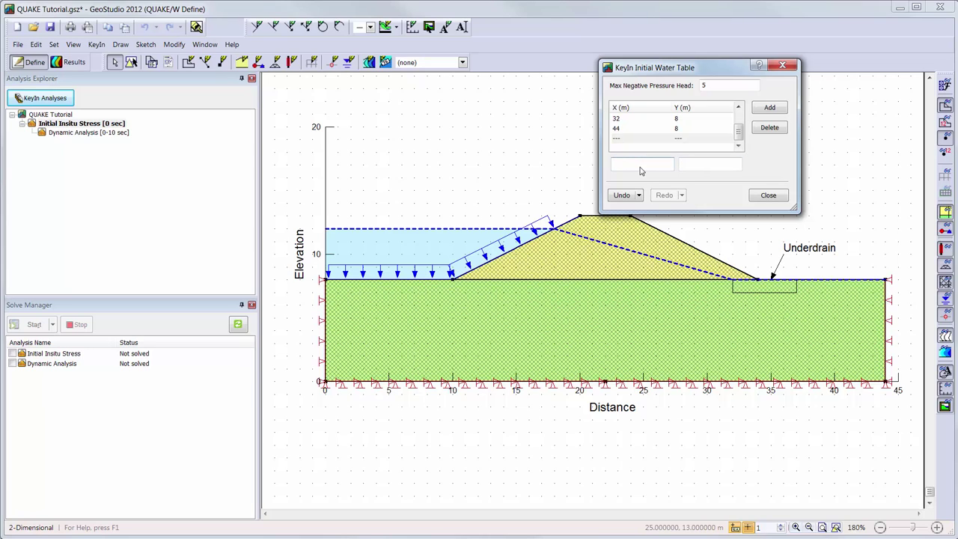
pyautogui.click(769, 195)
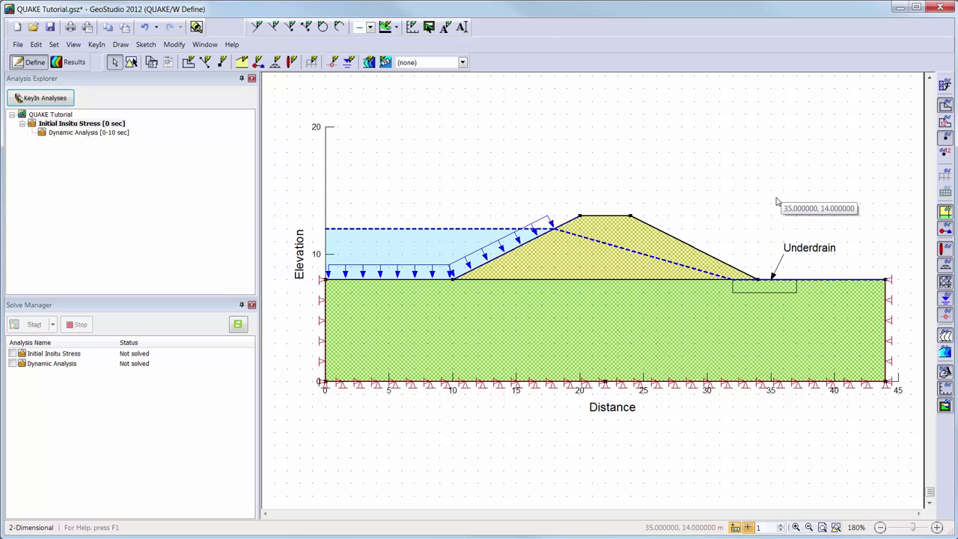
# Add history points in the Dynamic Analysis at the dam crest's upstream corner and at the middle of the foundation's base.
pyautogui.click(90, 133)
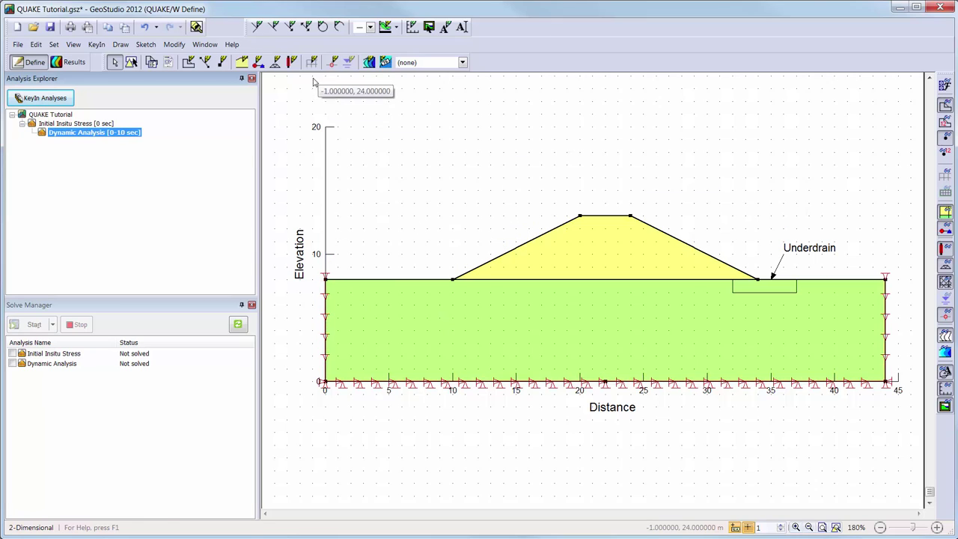
pyautogui.click(121, 47)
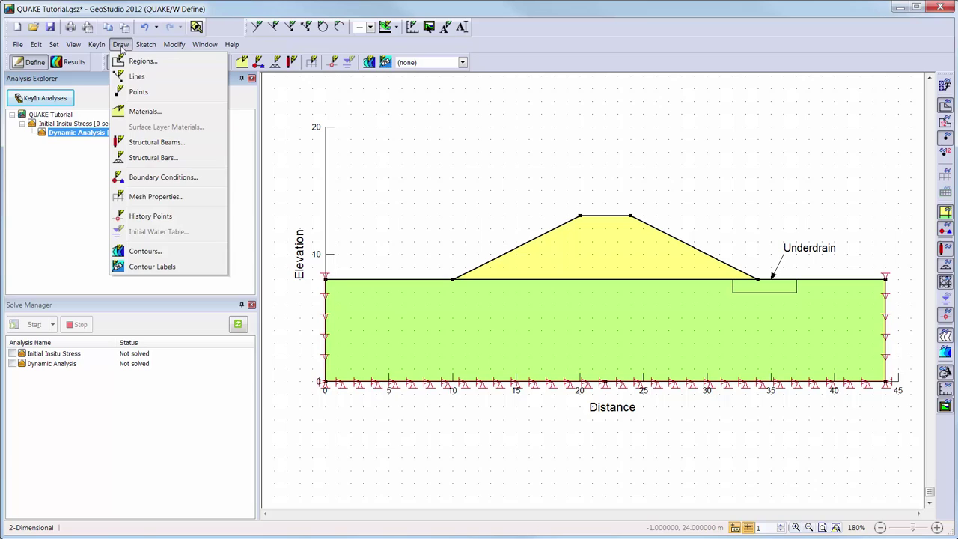
pyautogui.click(184, 222)
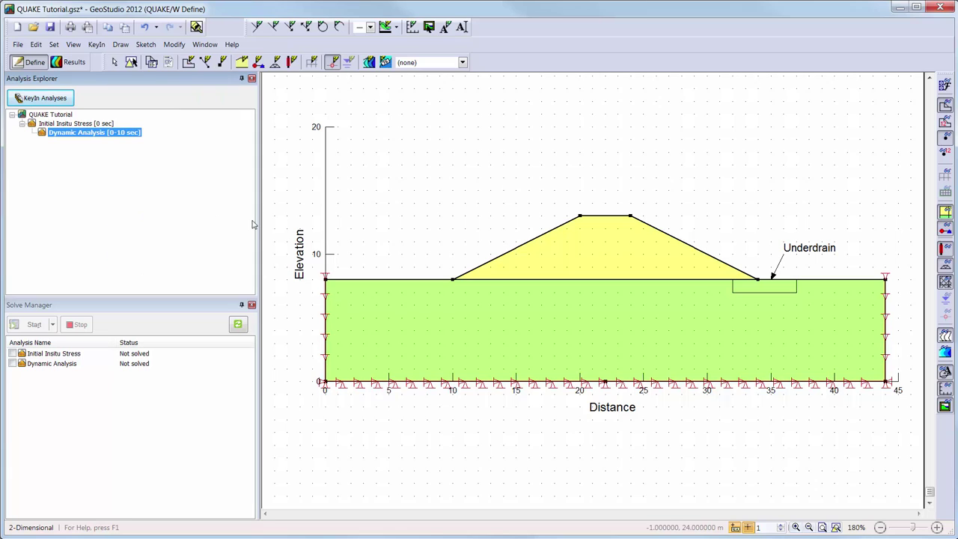
pyautogui.click(580, 216)
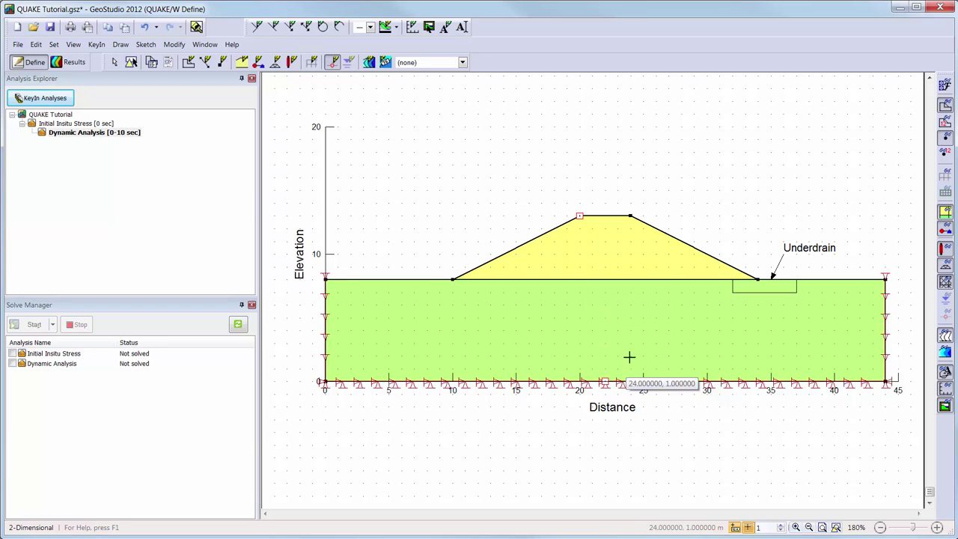
pyautogui.press('Escape')
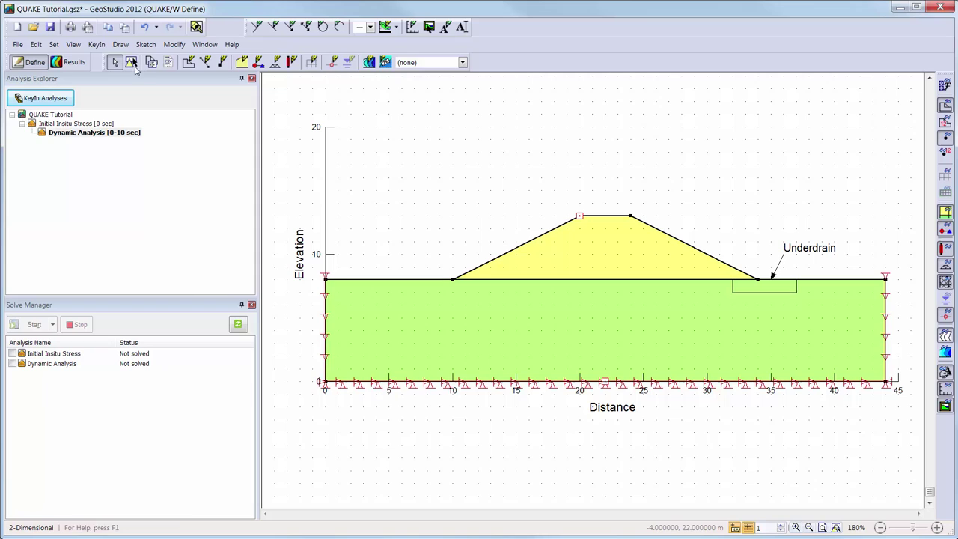
# Import Example.acc as the horizontal earthquake record and view its acceleration graph before accepting the record.
pyautogui.click(93, 46)
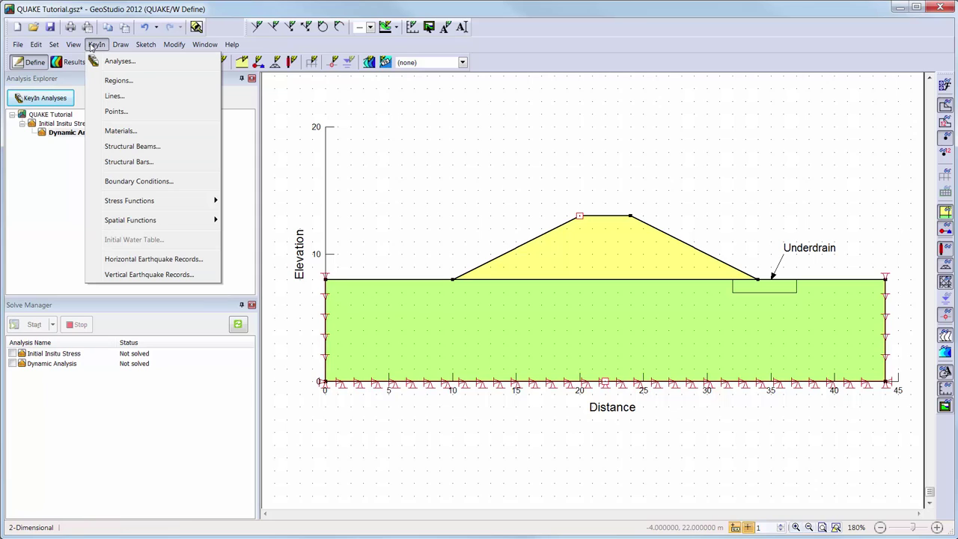
pyautogui.click(116, 261)
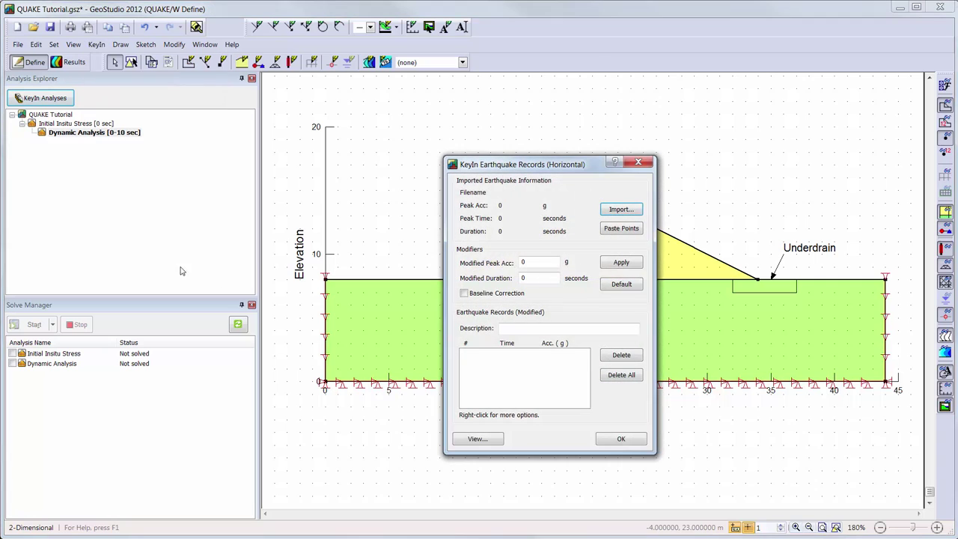
pyautogui.click(624, 210)
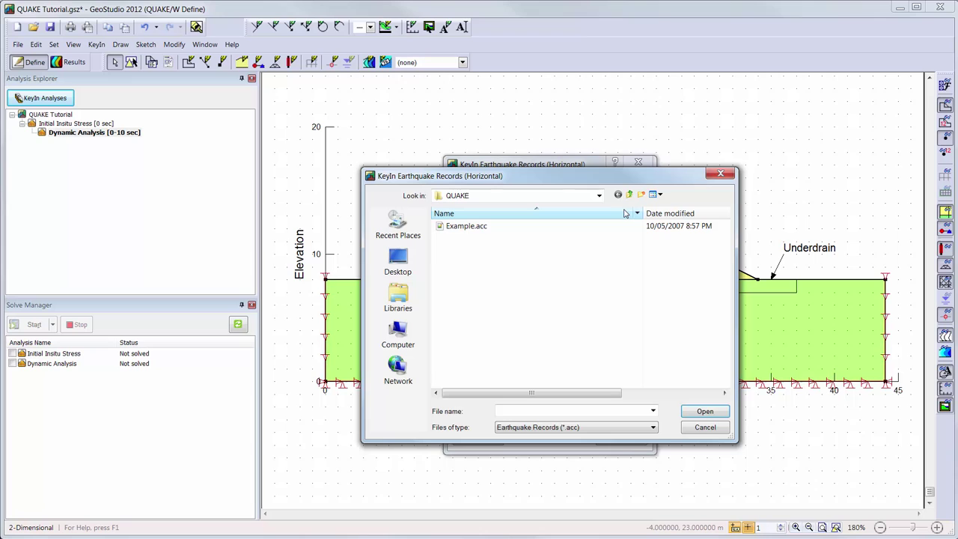
pyautogui.click(496, 227)
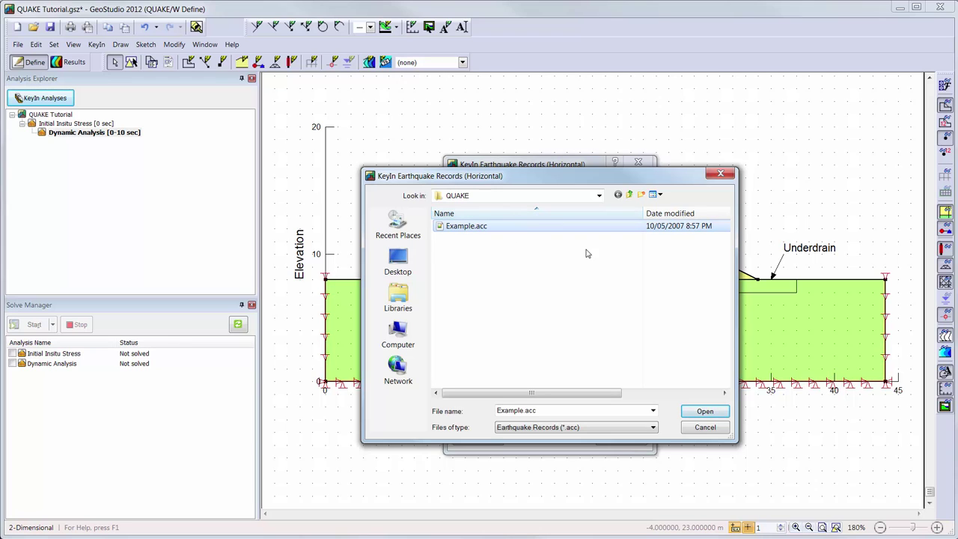
pyautogui.click(706, 413)
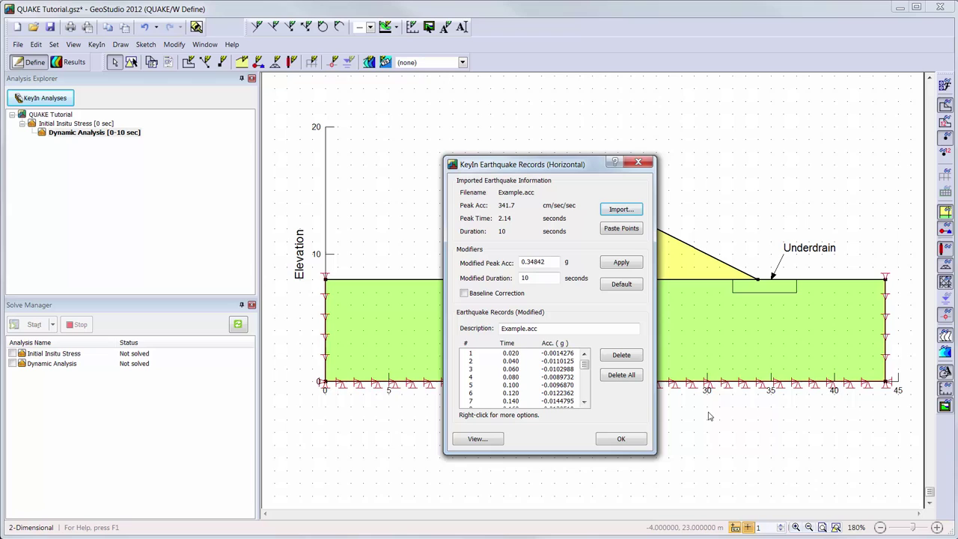
pyautogui.click(477, 439)
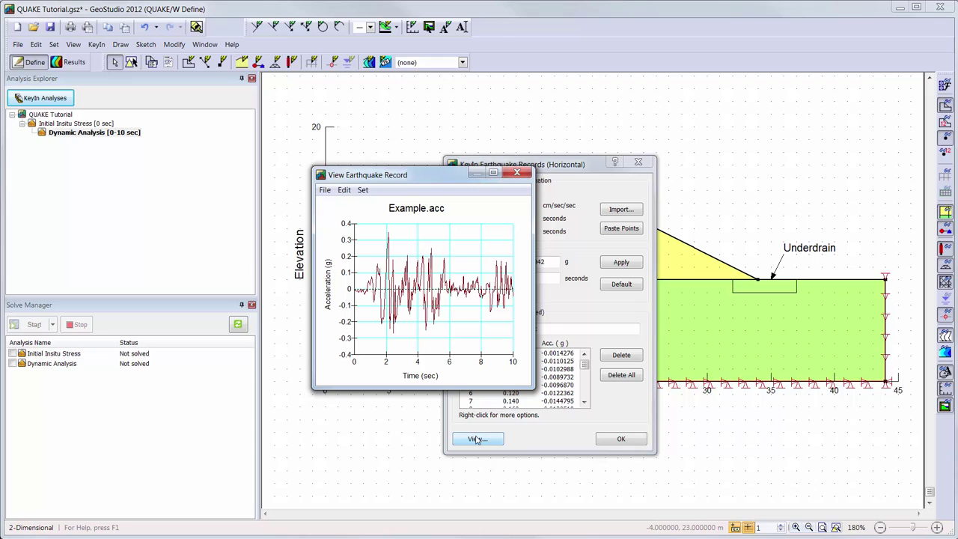
pyautogui.click(523, 172)
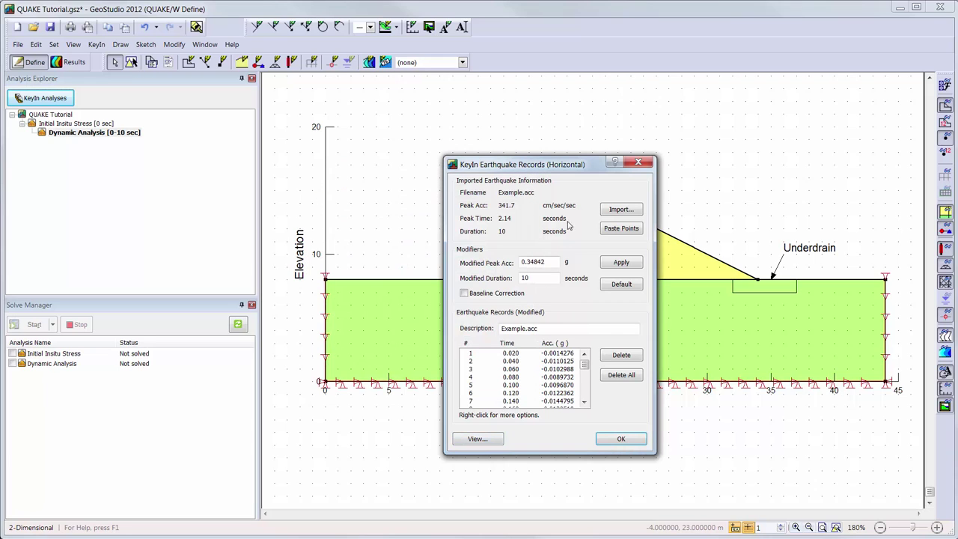
pyautogui.click(629, 443)
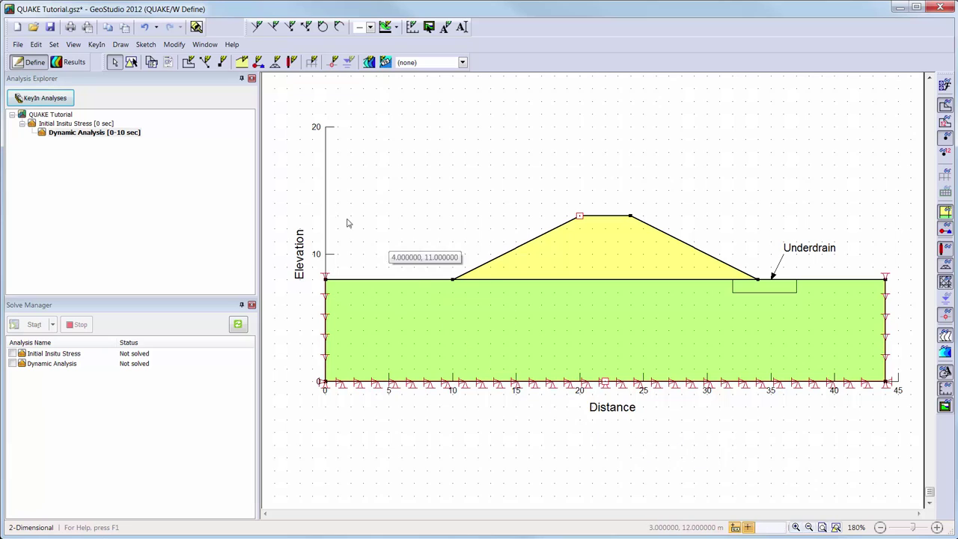
# Review the finite element mesh and its approximate global element size in the mesh properties.
pyautogui.click(121, 44)
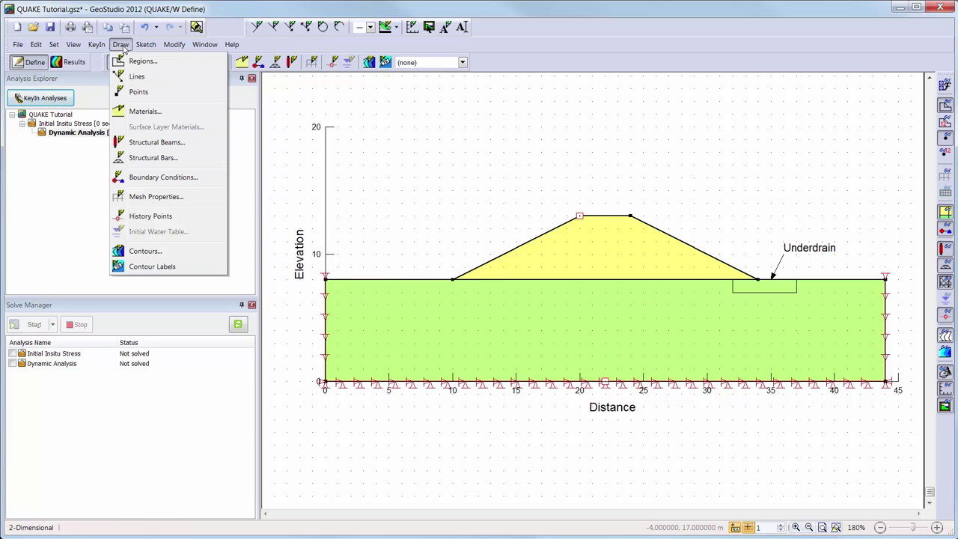
pyautogui.click(146, 199)
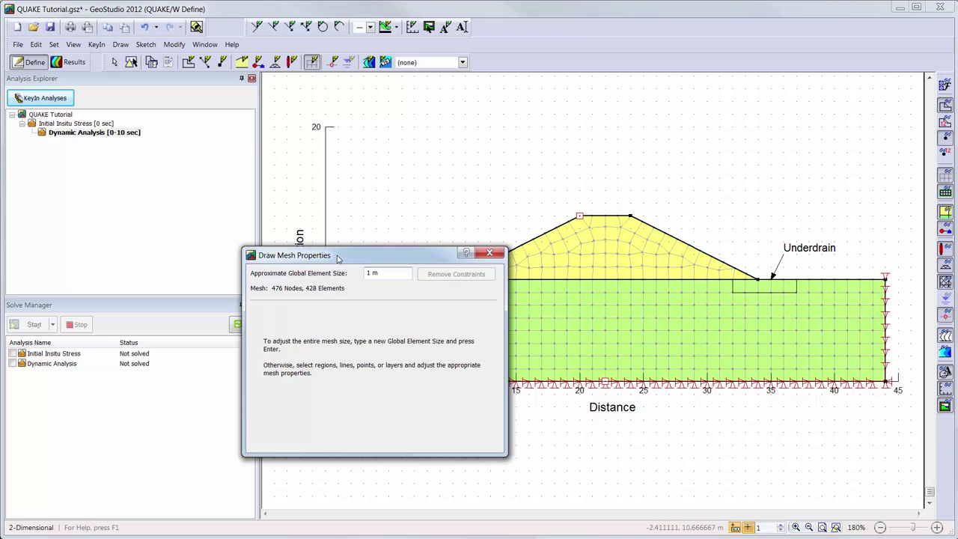
pyautogui.moveTo(337, 258); pyautogui.dragTo(143, 202)
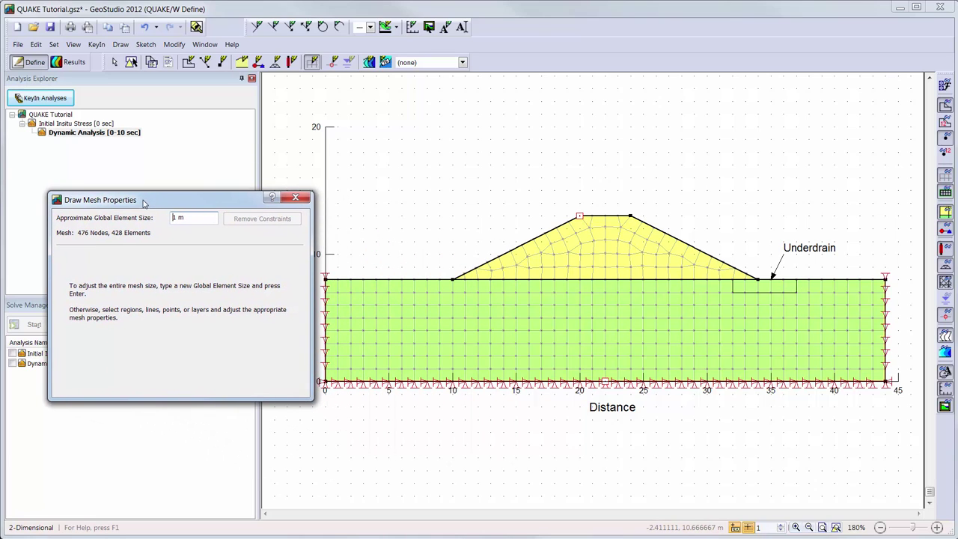
pyautogui.click(294, 198)
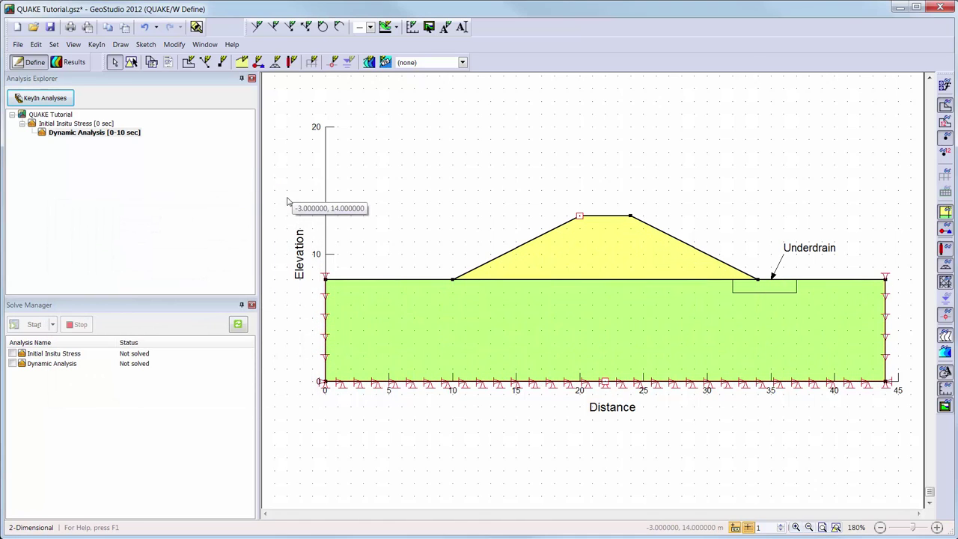
# Solve both the Initial Insitu Stress and Dynamic Analysis.
pyautogui.click(12, 353)
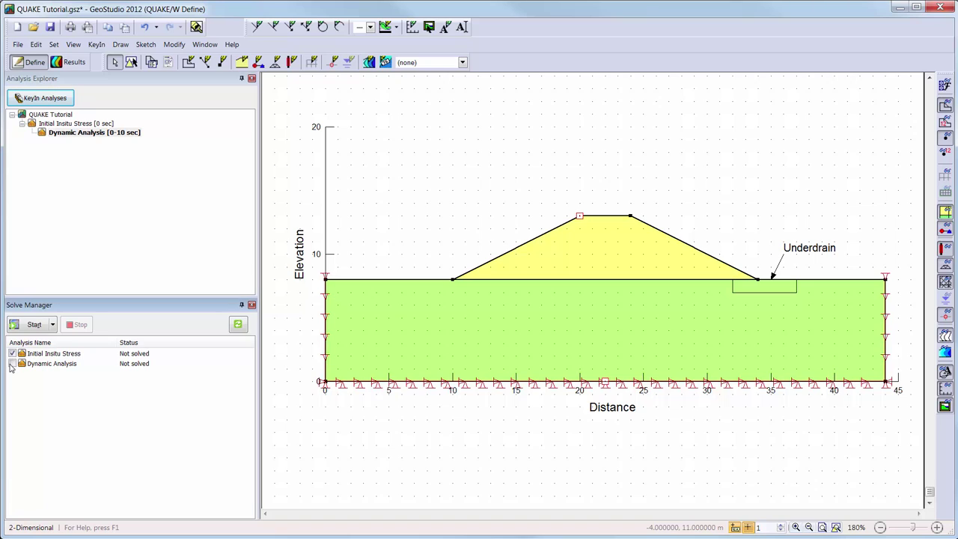
pyautogui.click(12, 363)
pyautogui.click(25, 326)
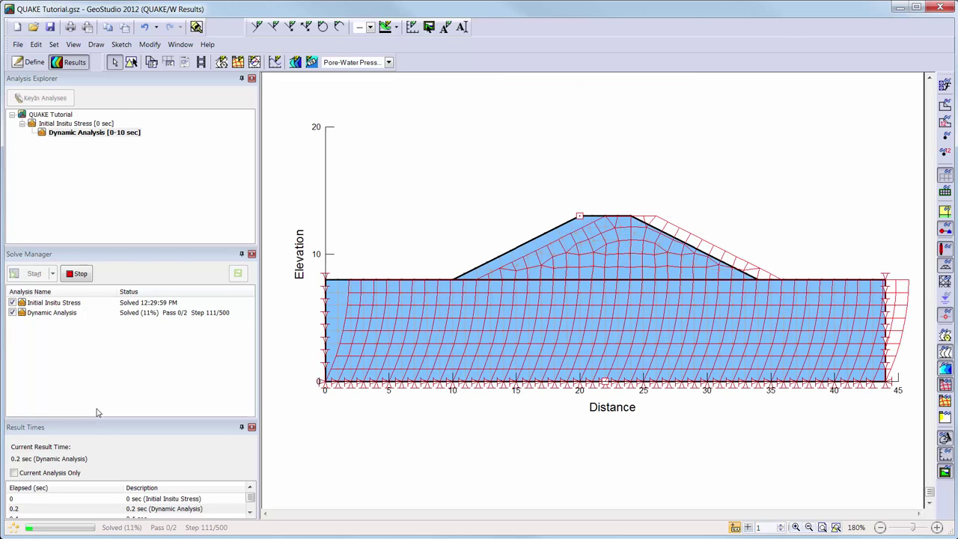
# Enlarge the list of result times and view the Dynamic Analysis results at 7, 7.4, 9.8 and 10 sec.
pyautogui.moveTo(98, 419); pyautogui.dragTo(97, 337)
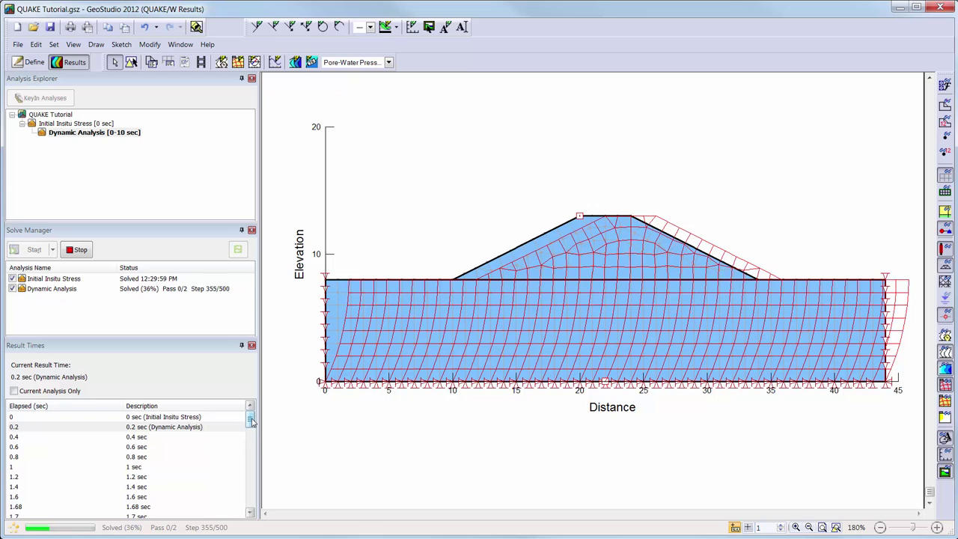
pyautogui.moveTo(252, 421); pyautogui.dragTo(254, 505)
pyautogui.click(134, 488)
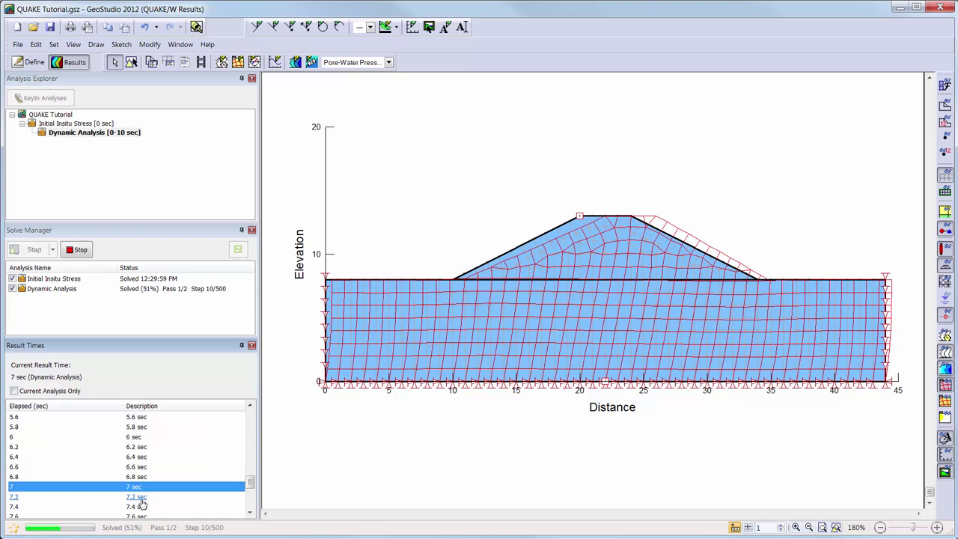
pyautogui.click(142, 507)
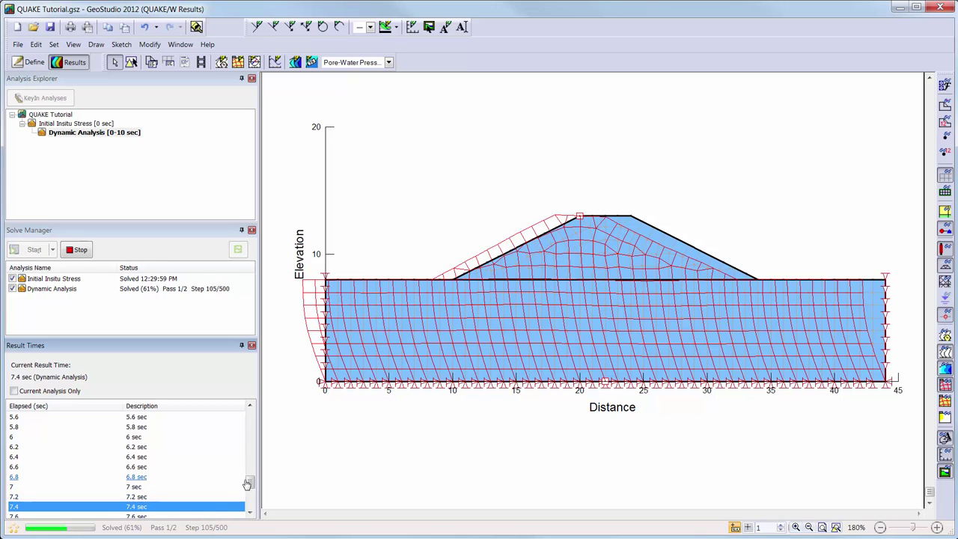
pyautogui.moveTo(247, 485); pyautogui.dragTo(188, 518)
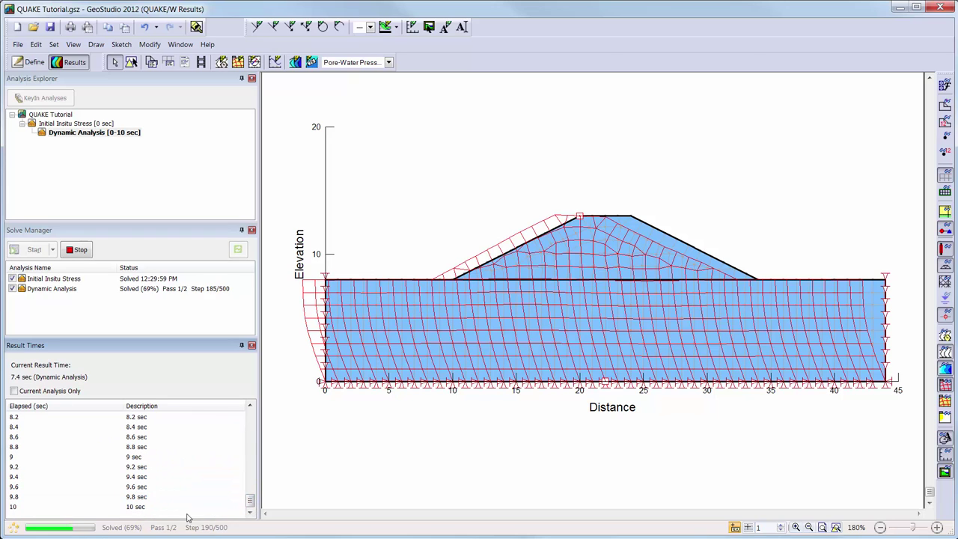
pyautogui.click(141, 497)
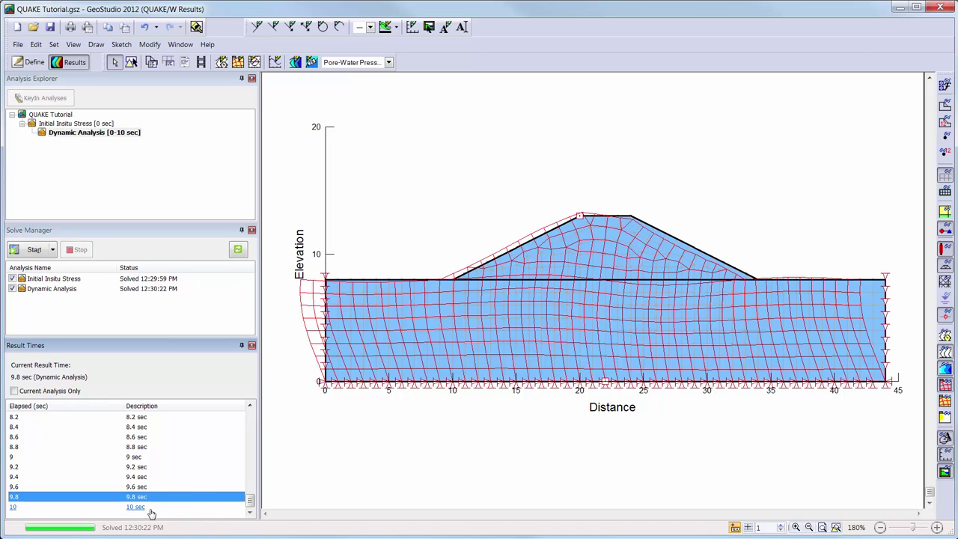
pyautogui.click(142, 508)
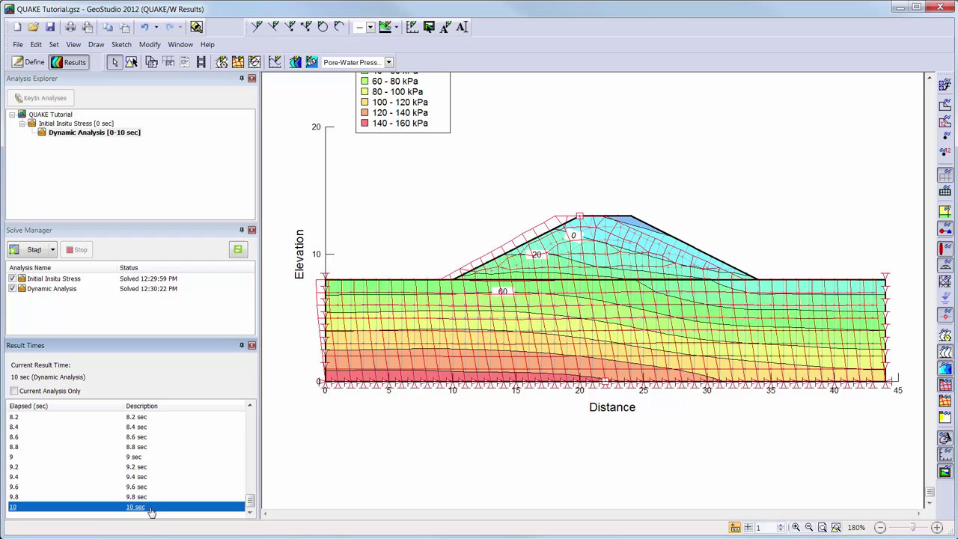
# View the Y-Total Stress contours on the full model and return to the Pore-Water Pressure contours.
pyautogui.click(836, 528)
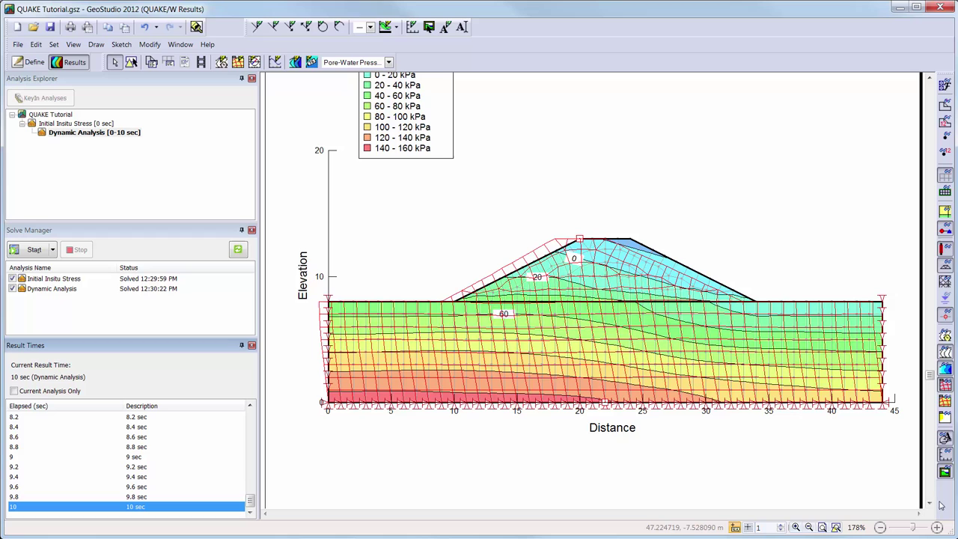
pyautogui.click(930, 366)
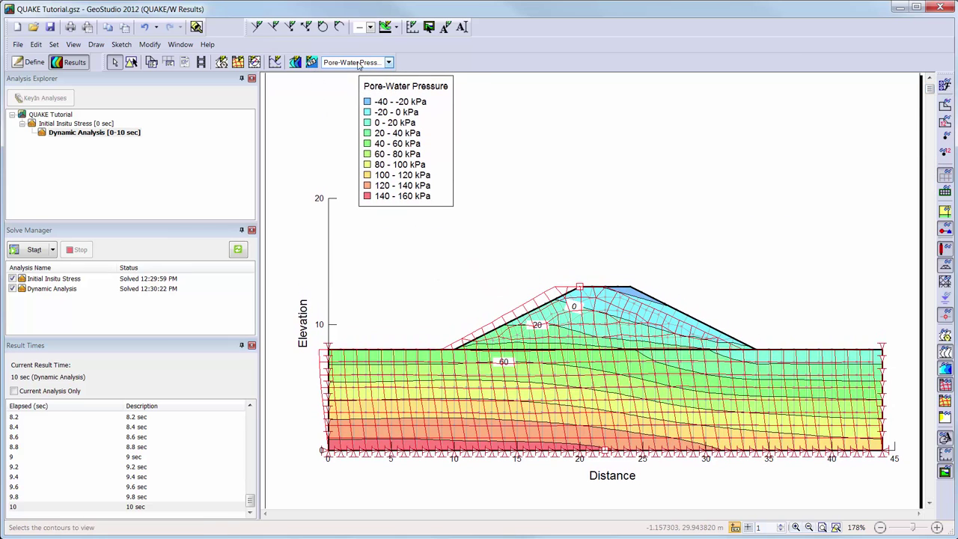
pyautogui.click(390, 63)
pyautogui.click(381, 96)
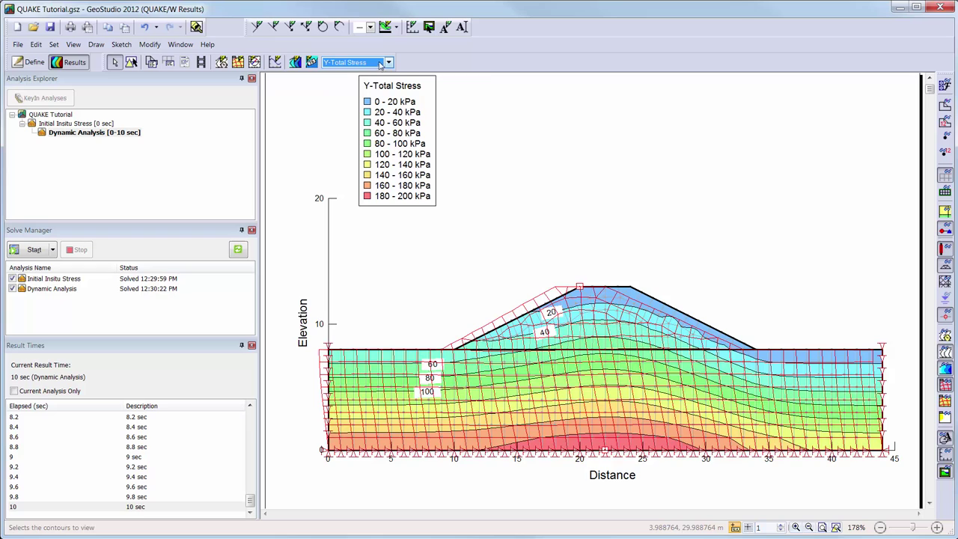
pyautogui.click(389, 63)
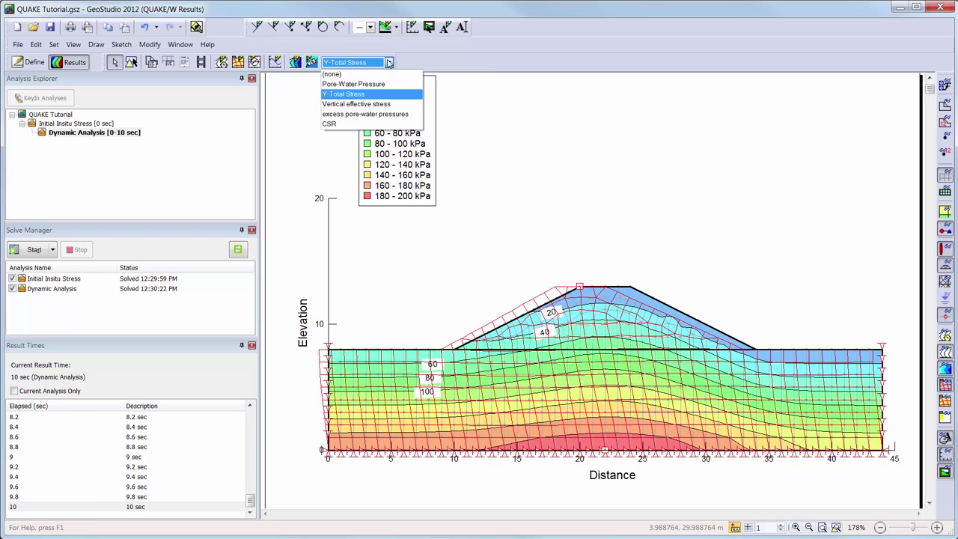
pyautogui.click(388, 85)
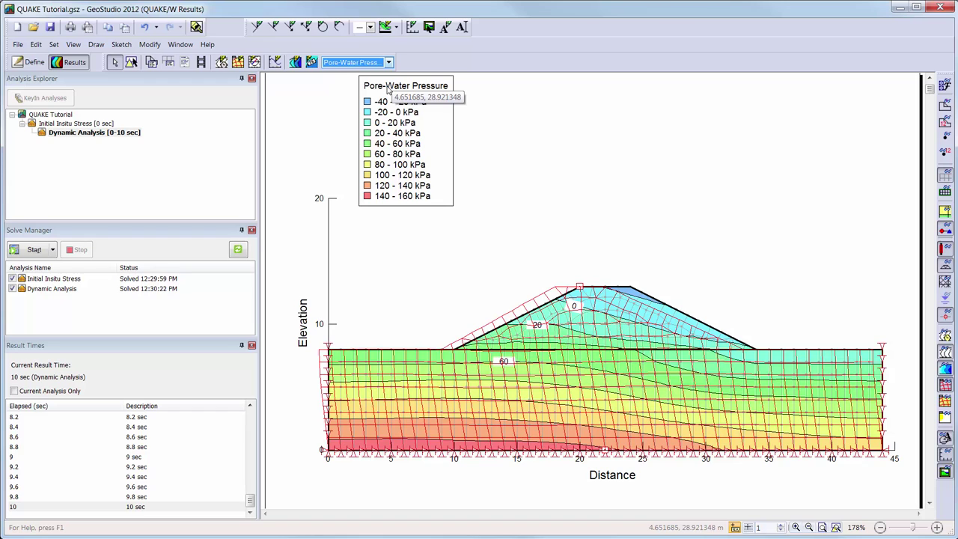
# Try Narrow Rainbow shading for the Pore-Water Pressure contours and restore Wide Rainbow.
pyautogui.click(296, 62)
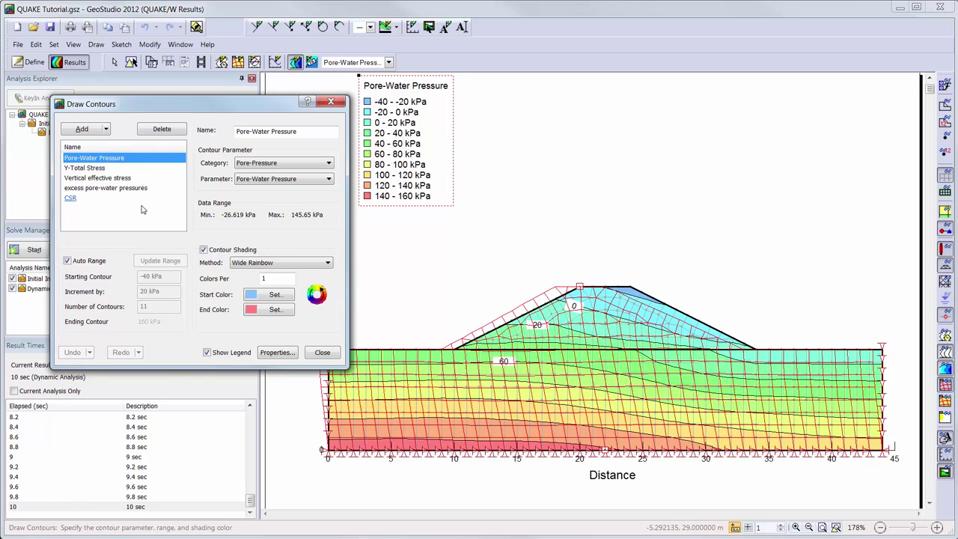
pyautogui.click(251, 263)
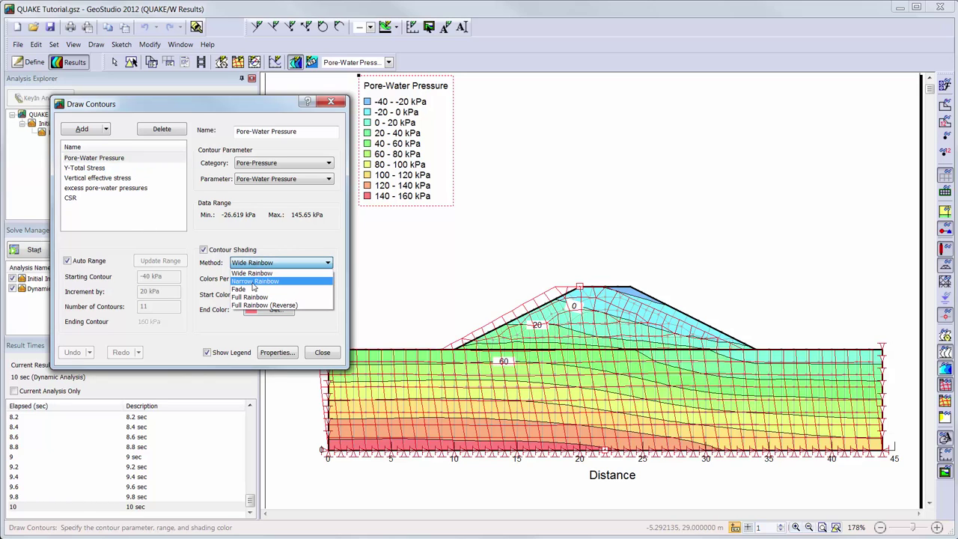
pyautogui.click(255, 281)
pyautogui.click(258, 264)
pyautogui.click(258, 274)
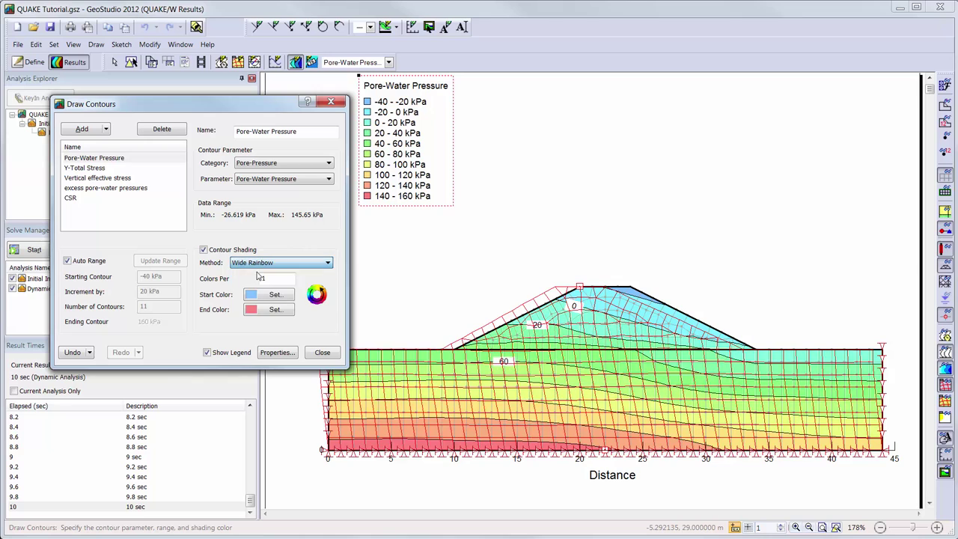
# Hide and reshow the Pore-Water Pressure legend, and move it down beside the embankment's upstream slope.
pyautogui.click(208, 353)
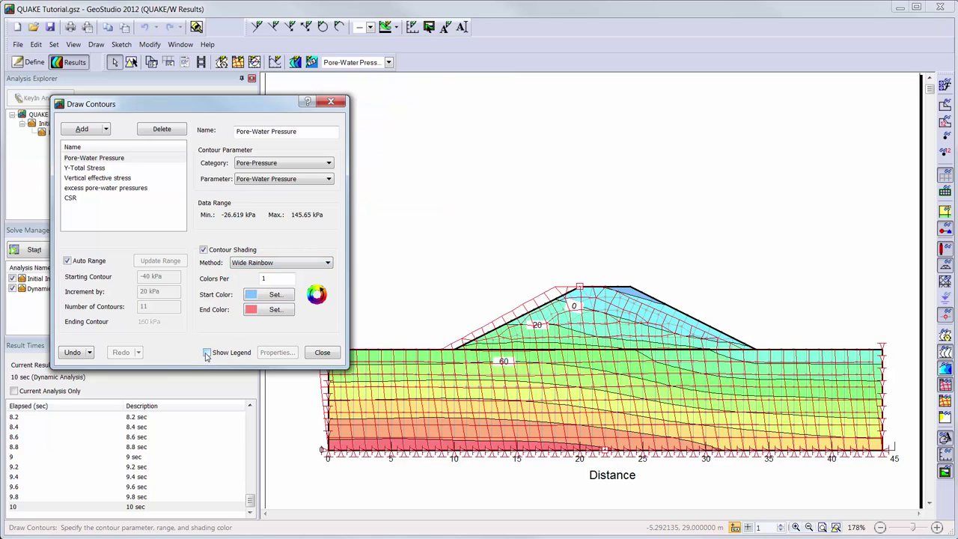
pyautogui.click(208, 354)
pyautogui.moveTo(434, 155); pyautogui.dragTo(426, 281)
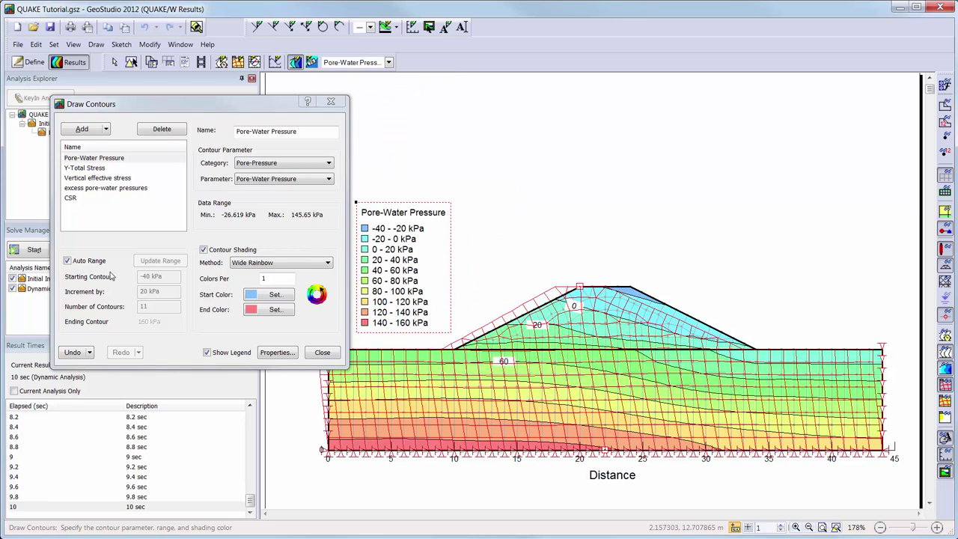
# Switch the contours' automatic range off and on again, view the available contour parameter categories, and close the contour settings.
pyautogui.click(68, 261)
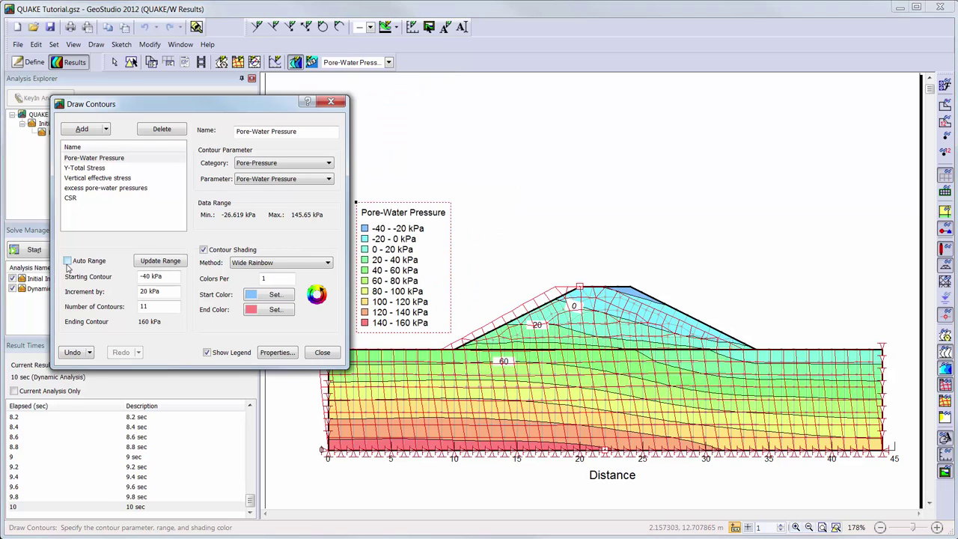
pyautogui.click(67, 262)
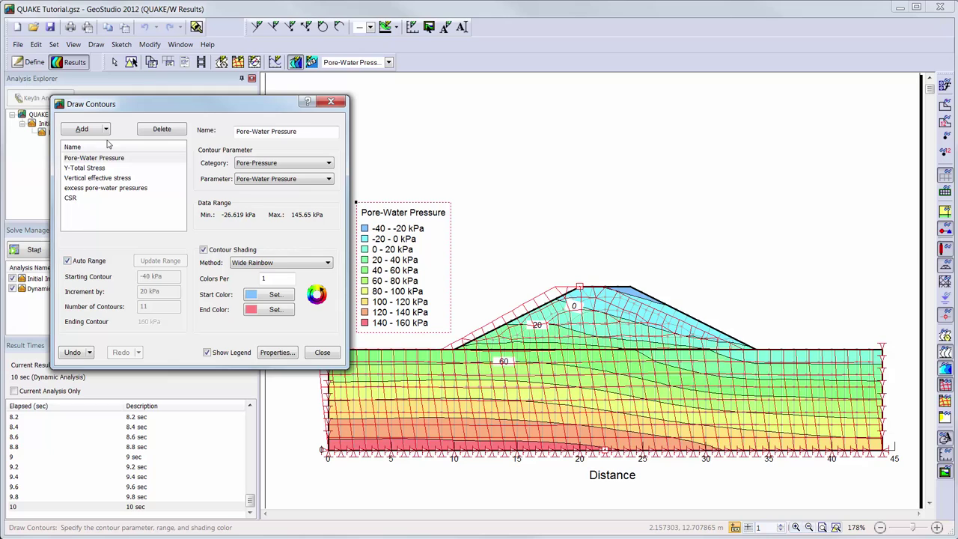
pyautogui.click(321, 166)
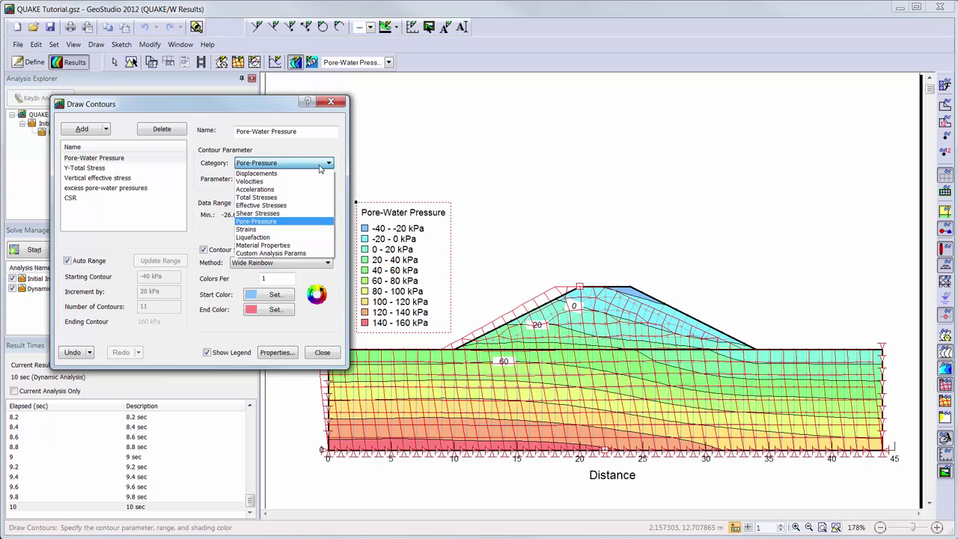
pyautogui.click(320, 165)
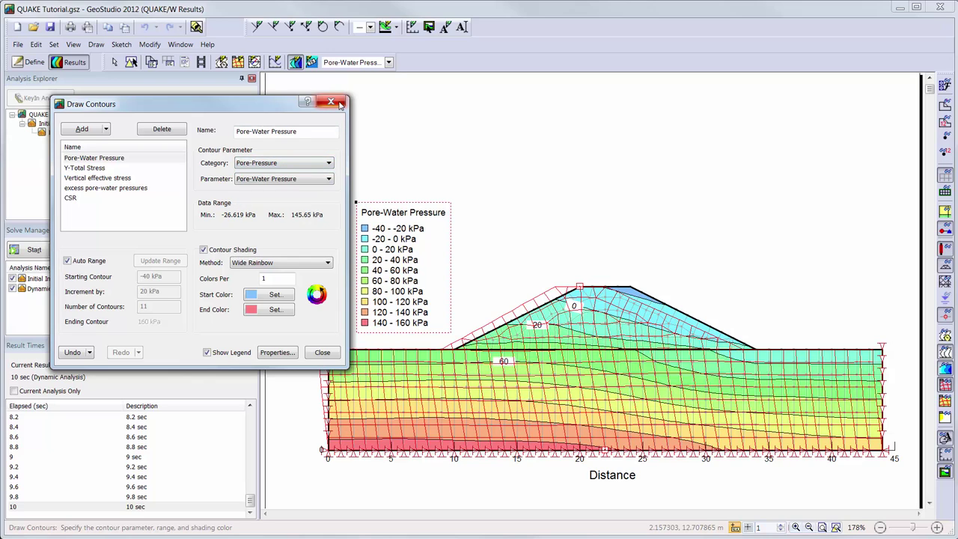
pyautogui.click(331, 102)
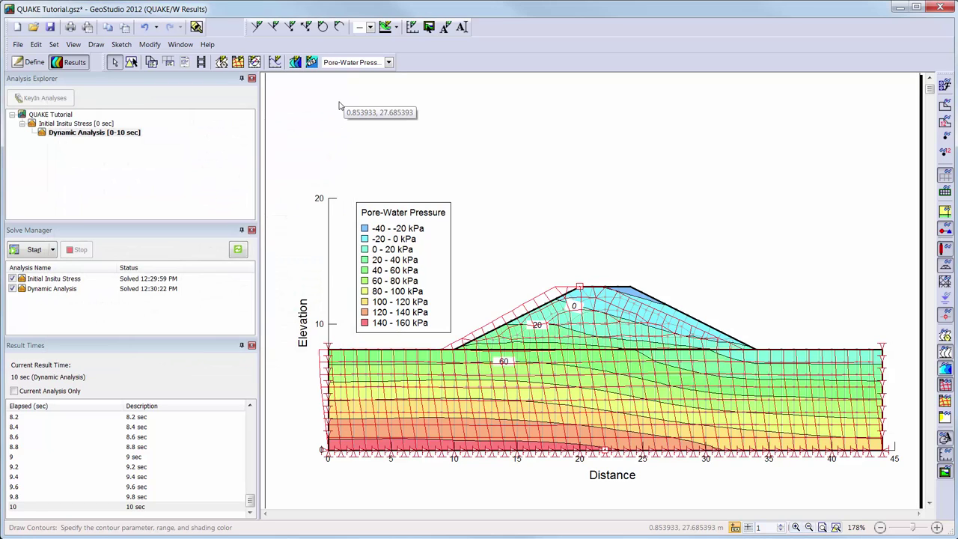
# Add contour labels to the 40 and 80 kPa pore-water pressure contours near the upstream toe.
pyautogui.click(311, 63)
pyautogui.click(574, 307)
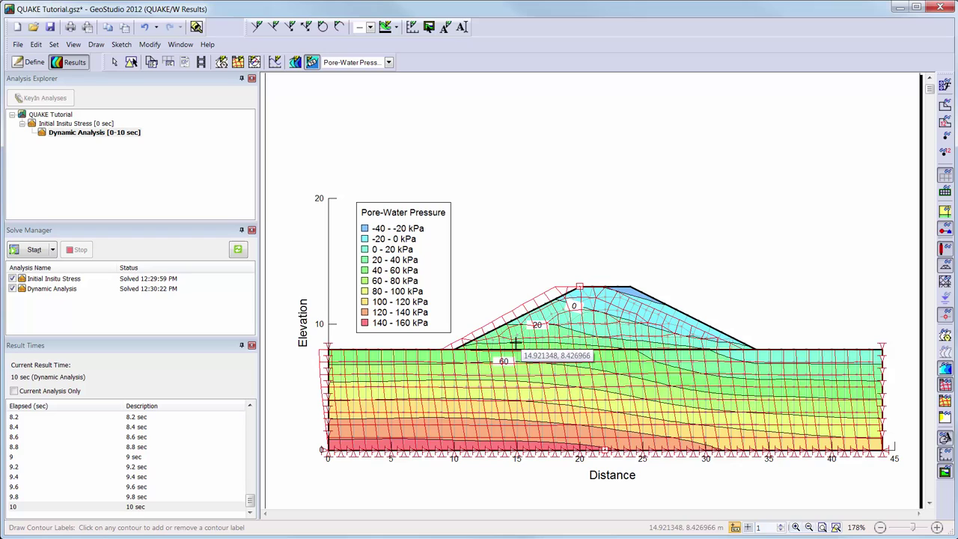
pyautogui.click(514, 343)
pyautogui.click(483, 382)
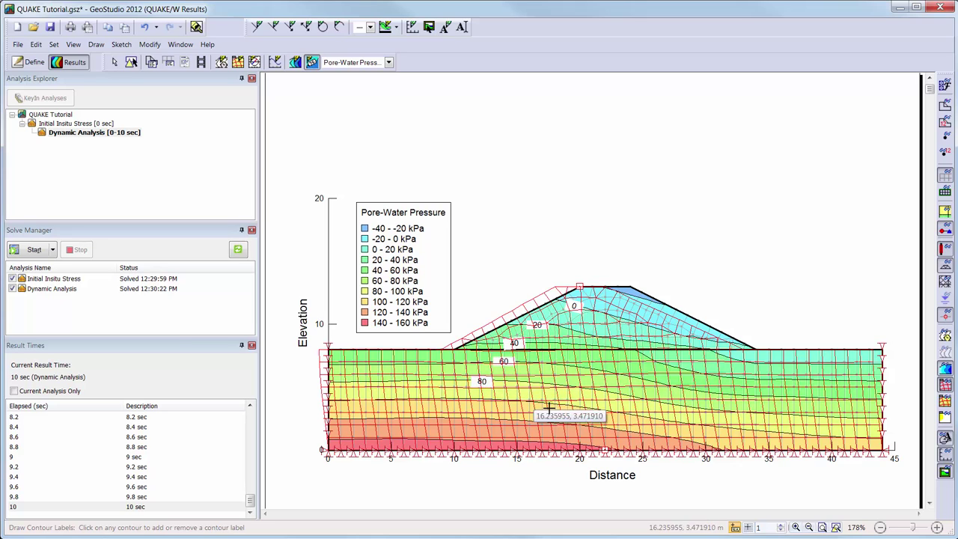
pyautogui.press('Escape')
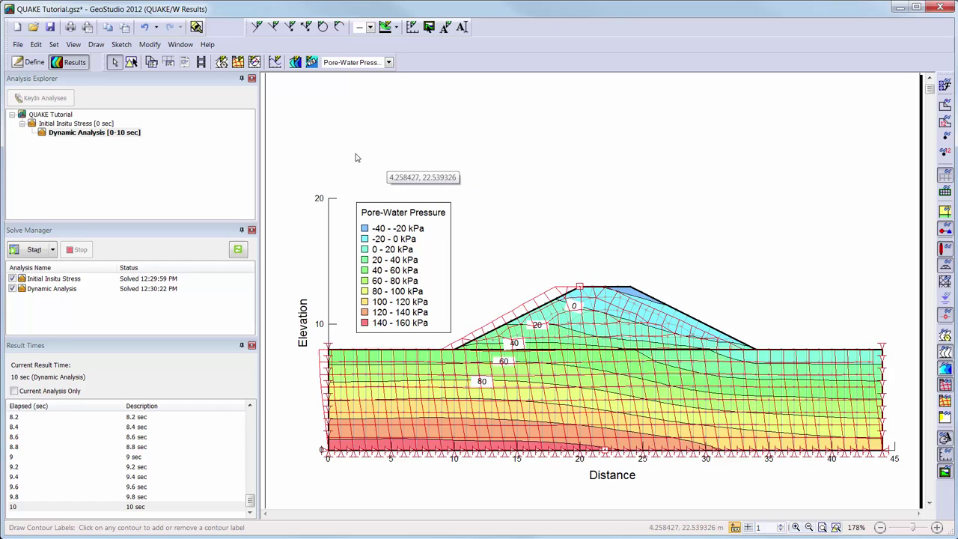
# Try showing the displacements as vector arrows and restore the deformed mesh display.
pyautogui.click(255, 62)
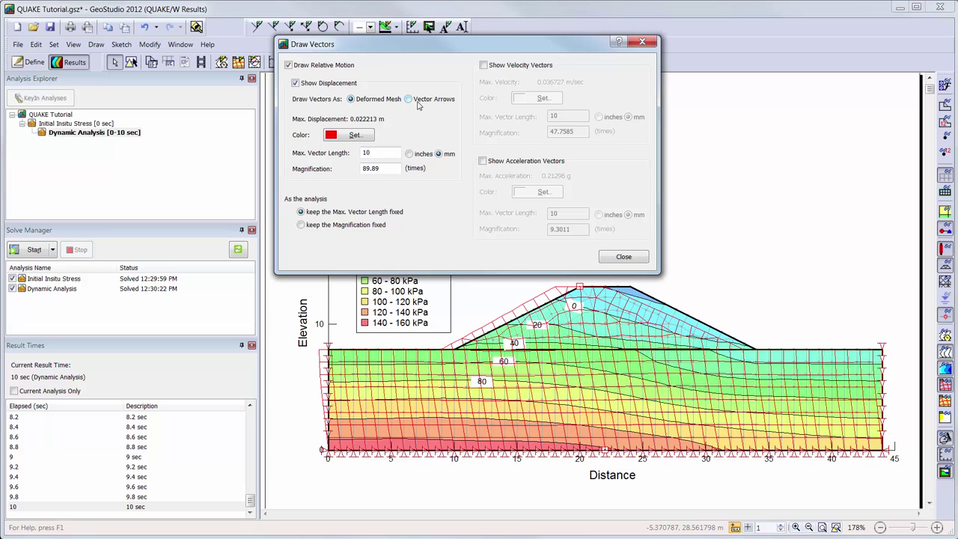
pyautogui.click(409, 99)
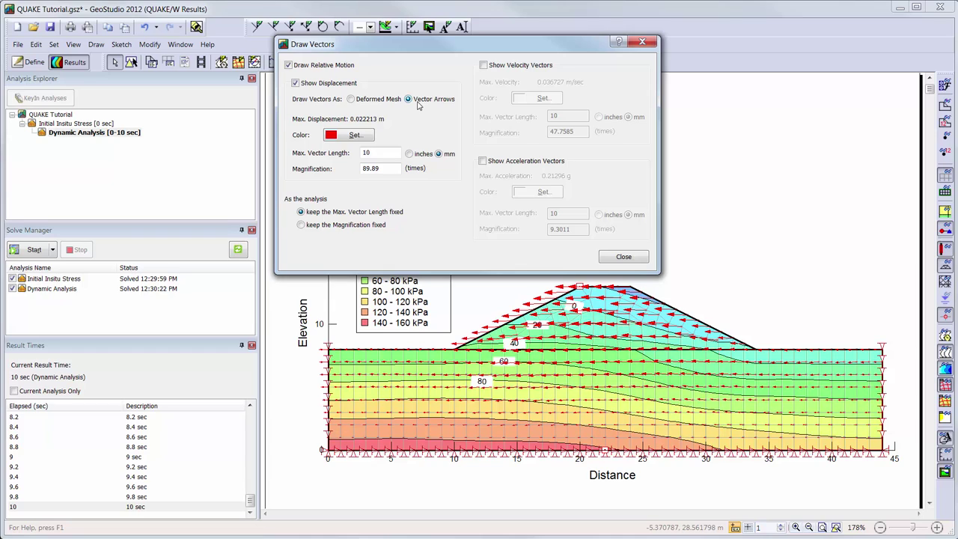
pyautogui.click(370, 102)
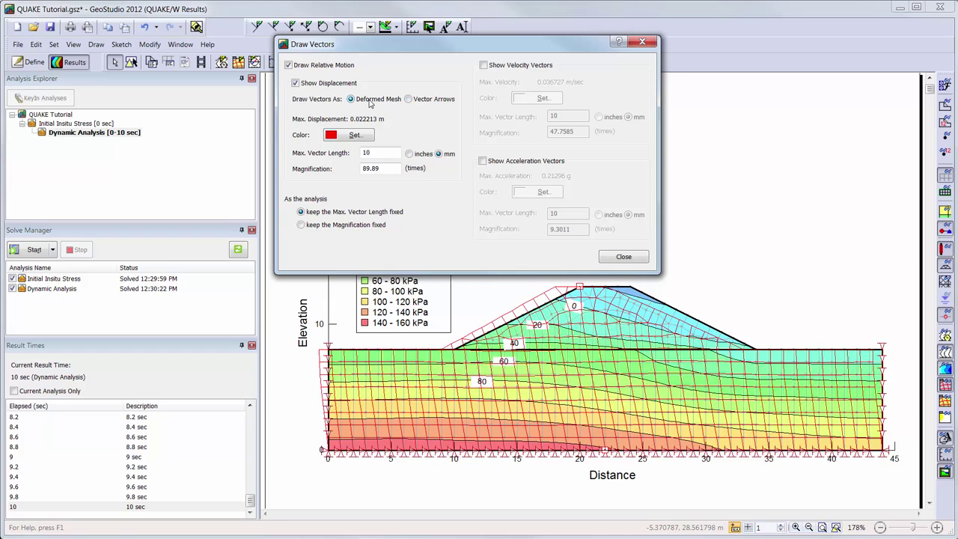
pyautogui.click(626, 257)
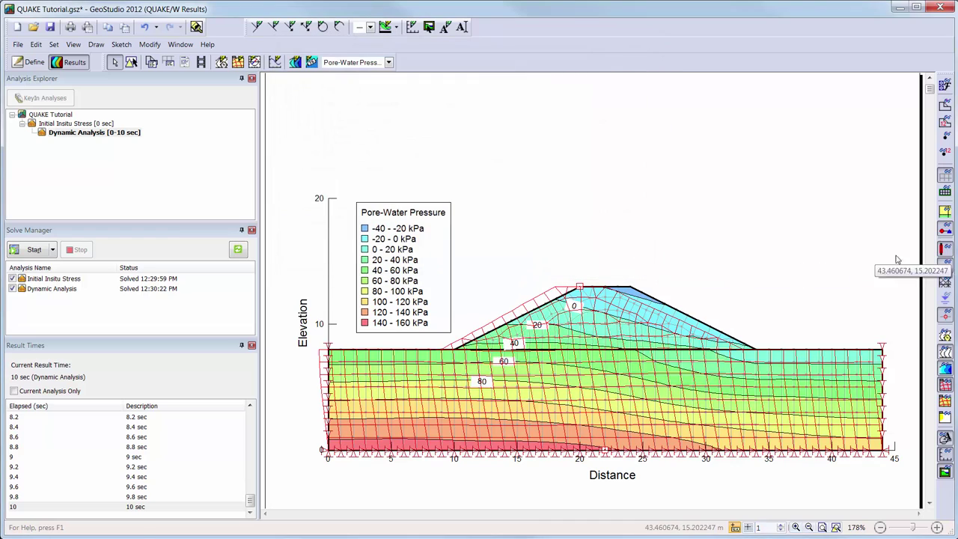
pyautogui.click(945, 212)
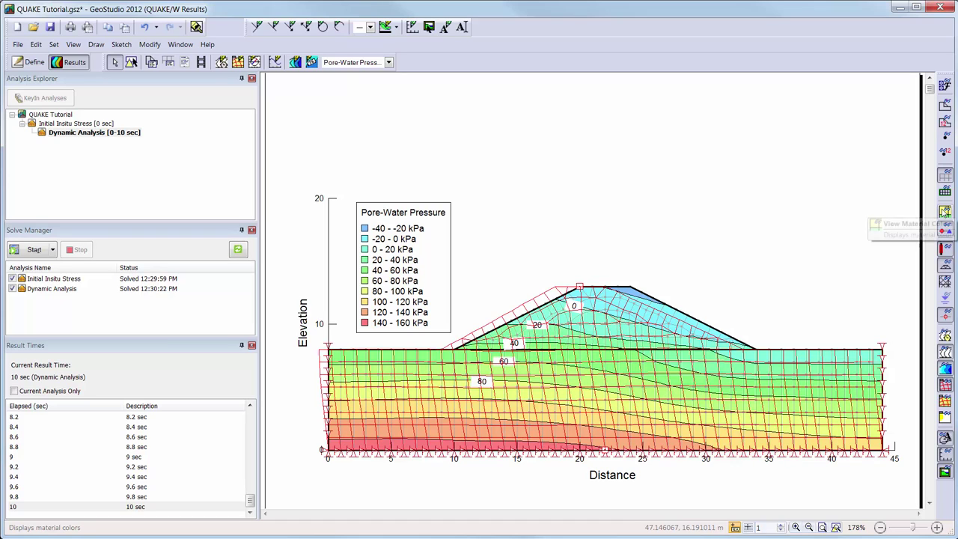
# Try showing the material colors without contour lines, and restore the contour shading and contour lines.
pyautogui.click(945, 212)
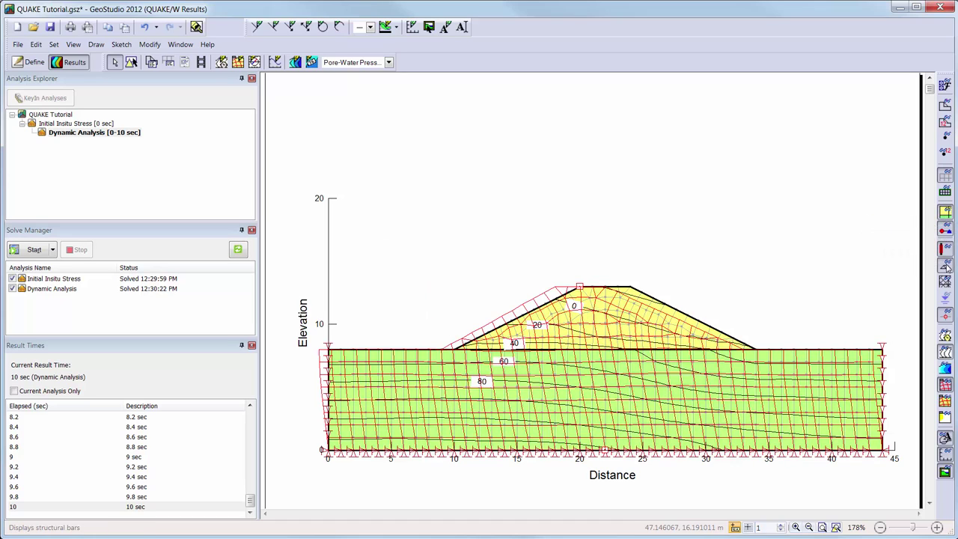
pyautogui.click(947, 336)
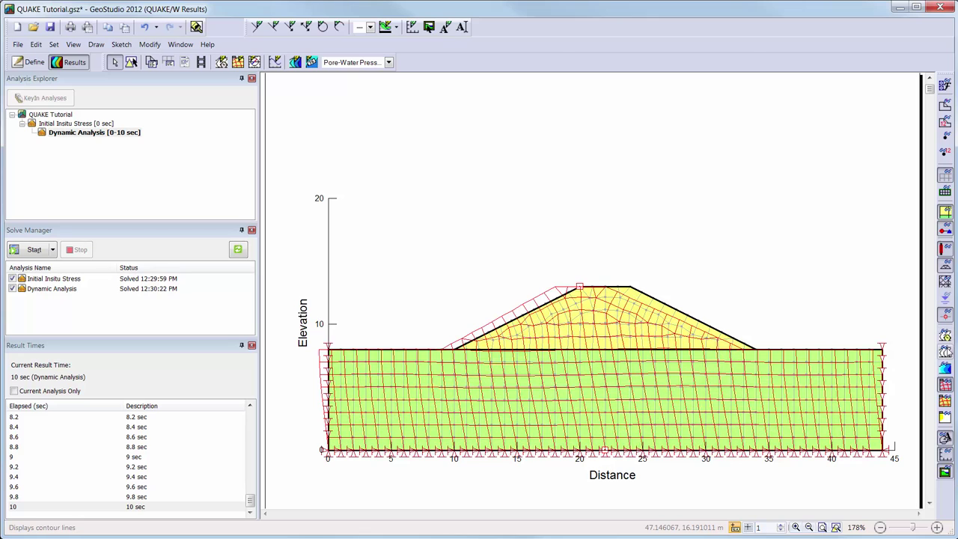
pyautogui.click(946, 367)
pyautogui.click(946, 351)
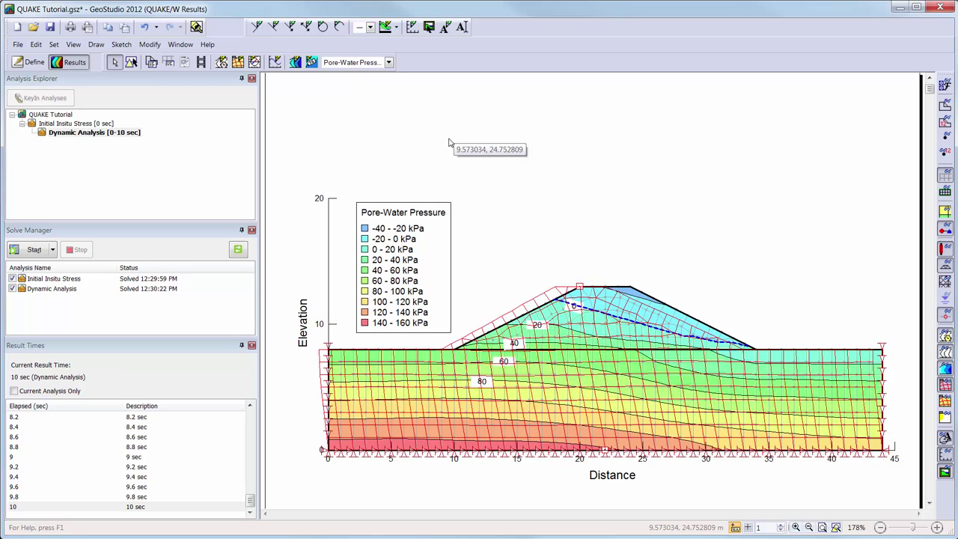
# Add a new results graph and name it "Relative lateral displacements".
pyautogui.click(275, 62)
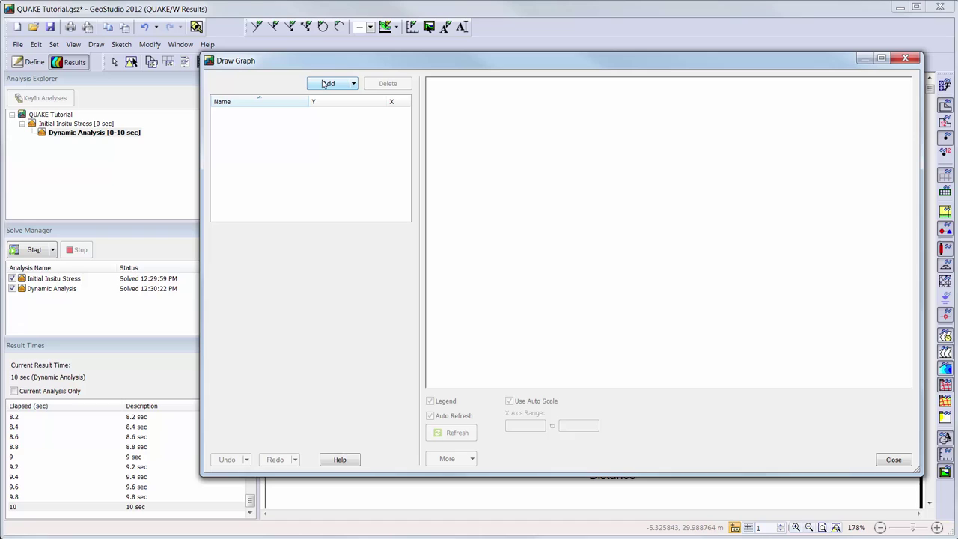
pyautogui.click(323, 84)
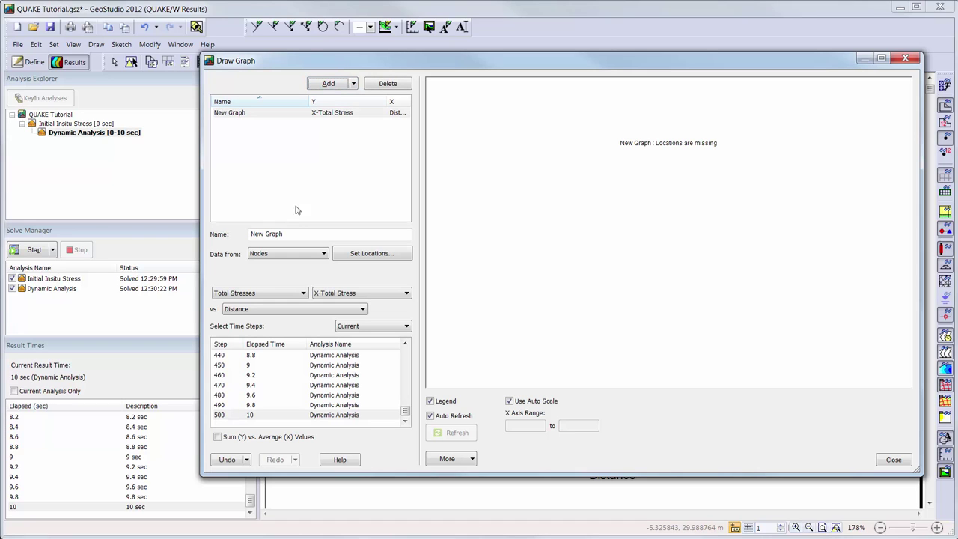
pyautogui.moveTo(284, 235); pyautogui.dragTo(235, 234)
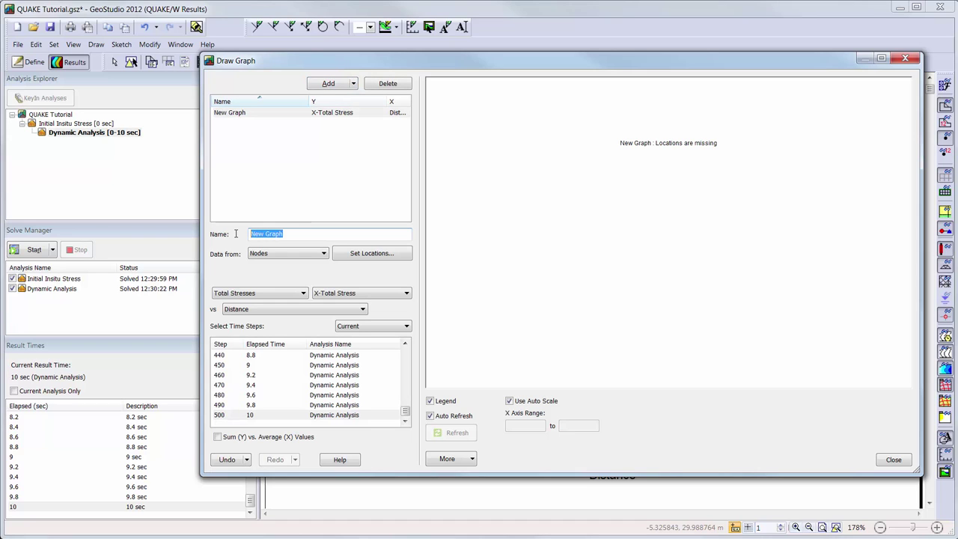
pyautogui.write('Relative lateral discpla')
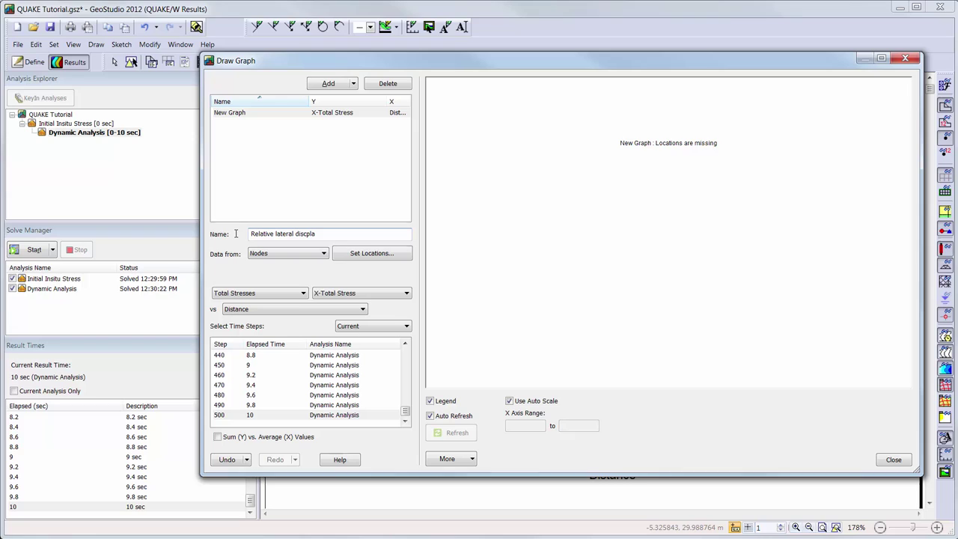
pyautogui.press('BackSpace')
pyautogui.press('BackSpace')
pyautogui.write('lacements')
# Plot Relative X-Displacement from the Displacements category against Y for all time steps.
pyautogui.click(292, 295)
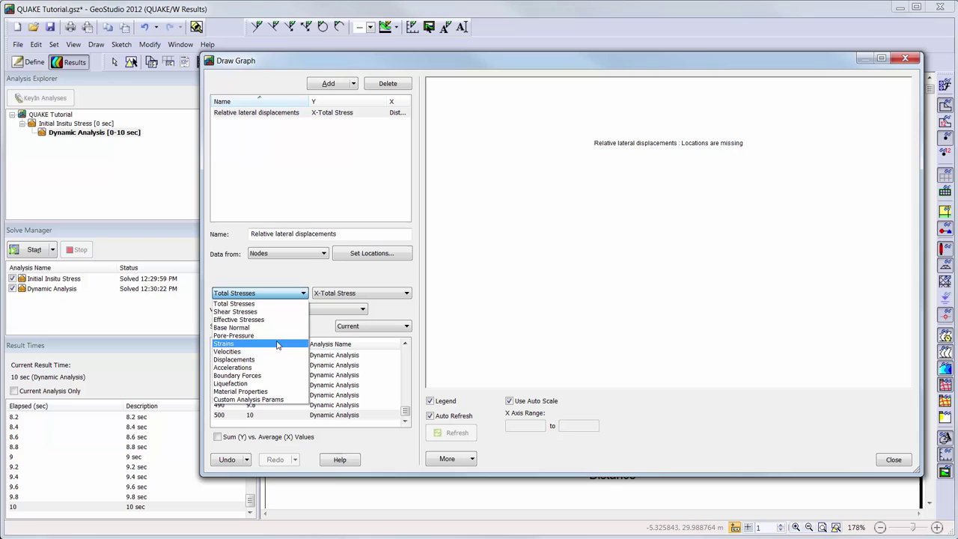
pyautogui.click(276, 360)
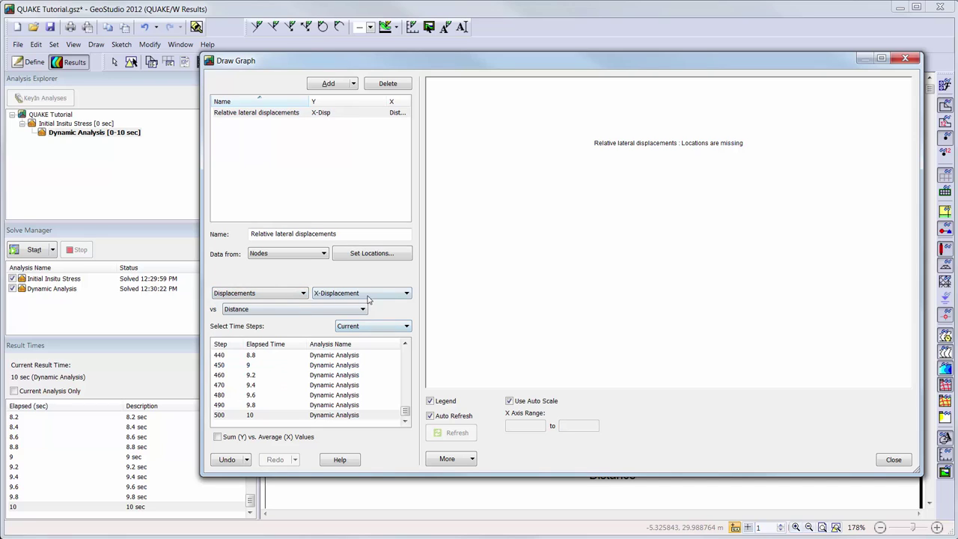
pyautogui.click(407, 294)
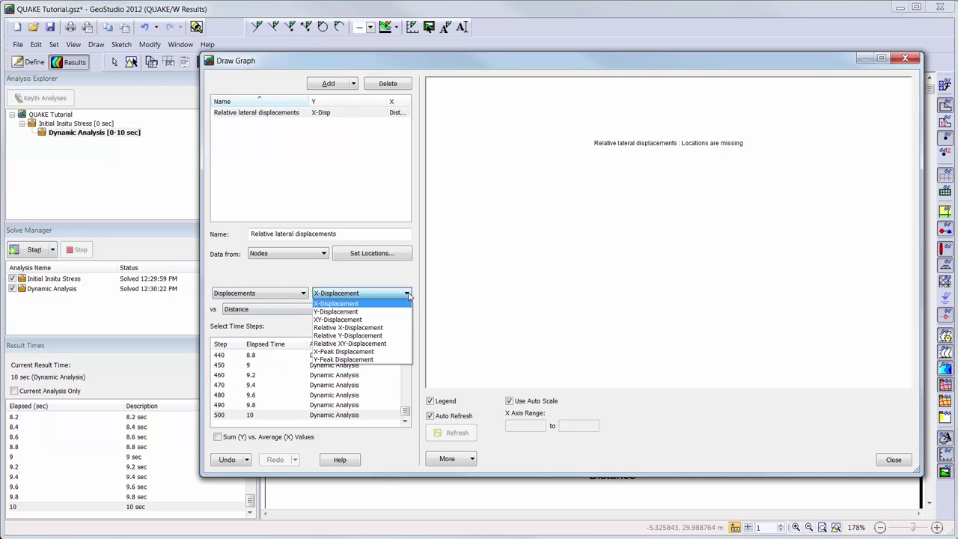
pyautogui.click(378, 328)
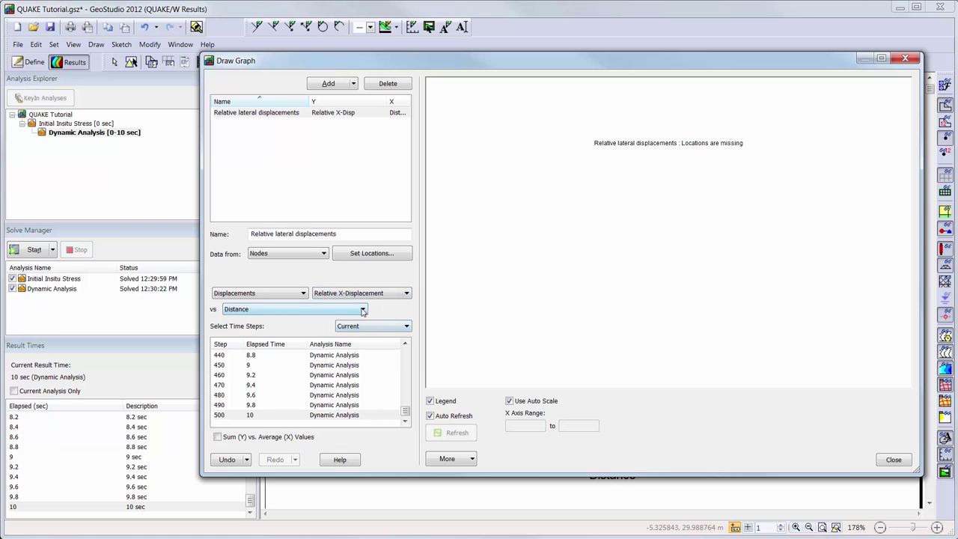
pyautogui.click(364, 310)
pyautogui.click(366, 336)
pyautogui.click(406, 329)
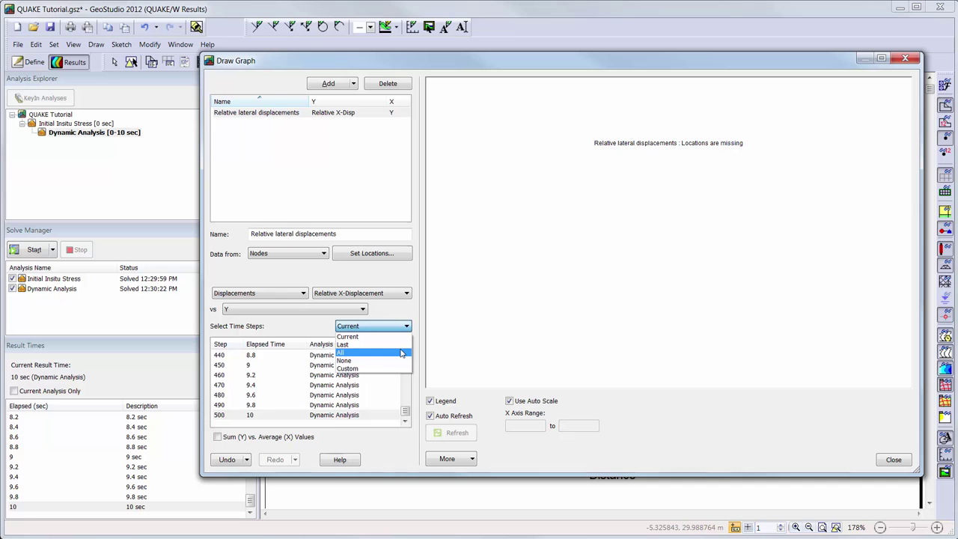
pyautogui.click(401, 352)
# Set the graph's locations to the vertical column of nodes from the crest to the base at about x = 22 m, and show the graph.
pyautogui.click(388, 256)
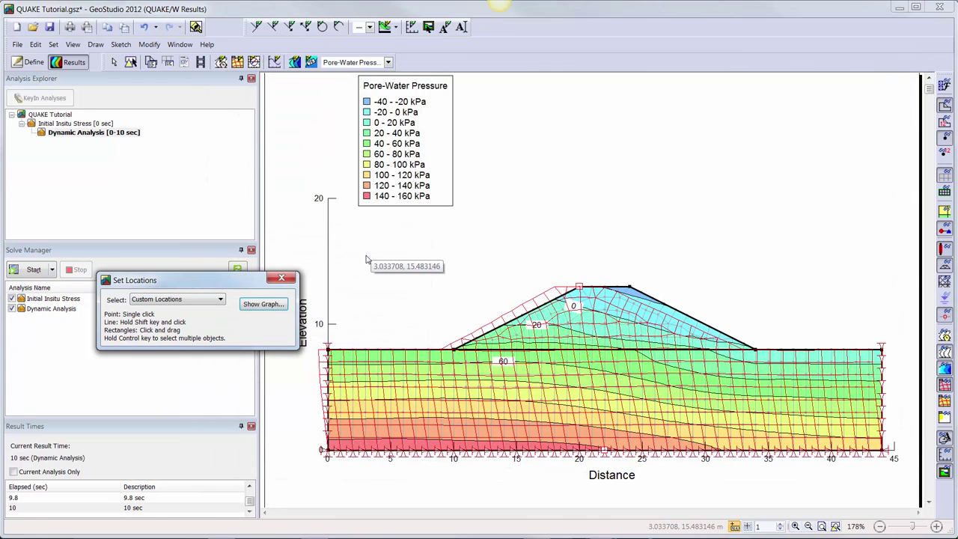
pyautogui.moveTo(602, 278); pyautogui.dragTo(608, 462)
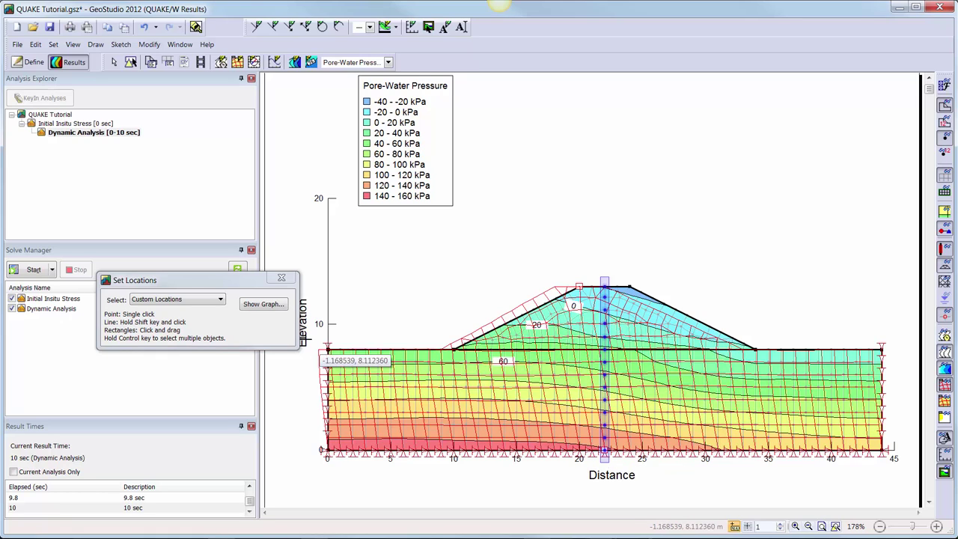
pyautogui.click(272, 308)
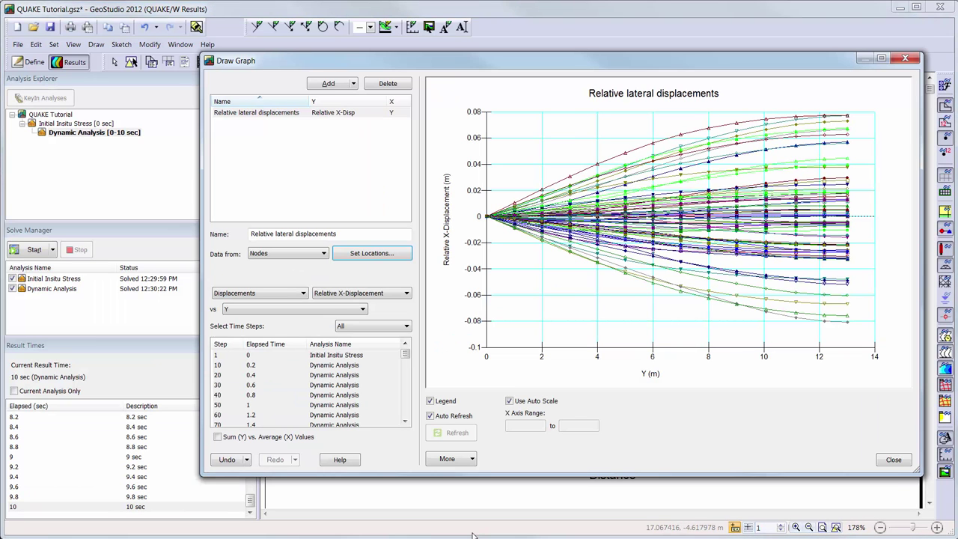
# Rotate the relative lateral displacements graph 90 degrees in its graph options and close them.
pyautogui.rightClick(524, 367)
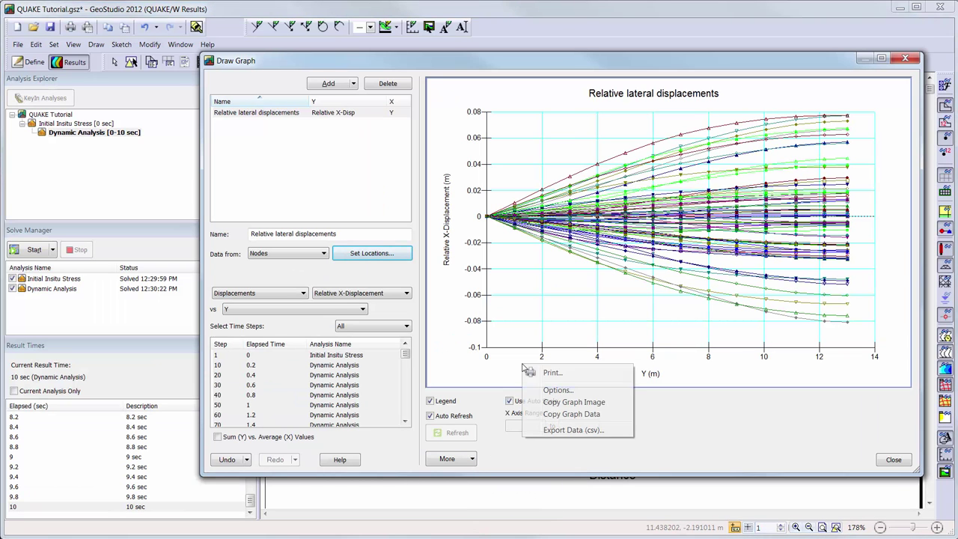
pyautogui.click(558, 391)
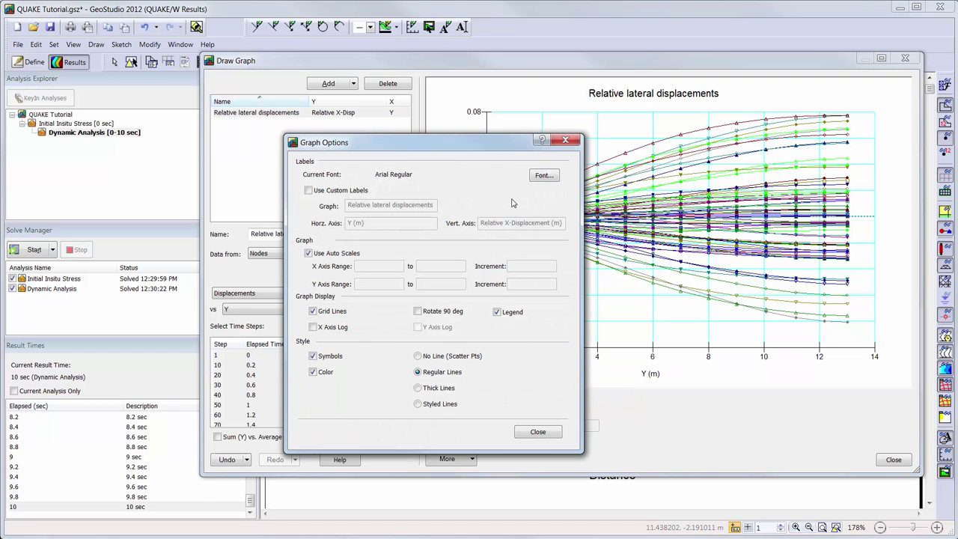
pyautogui.click(418, 311)
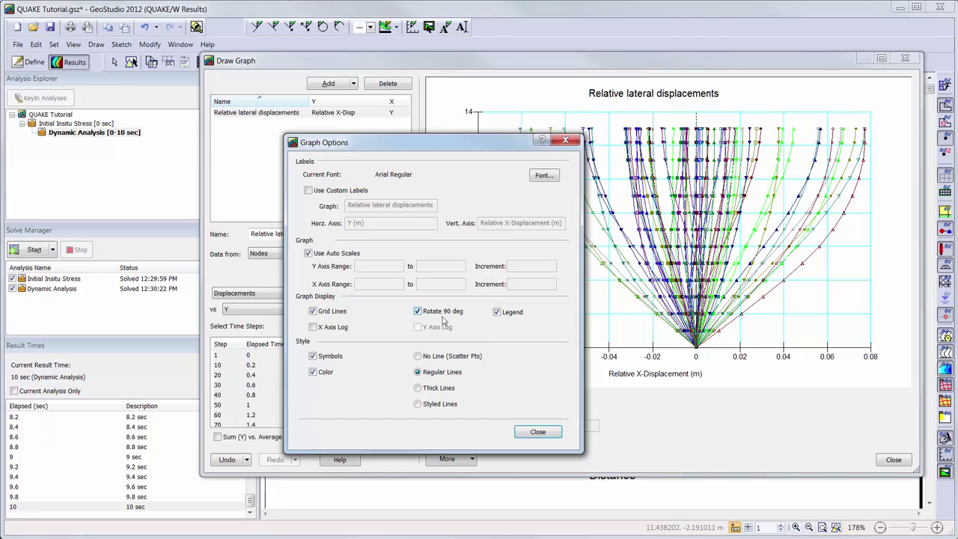
pyautogui.click(538, 433)
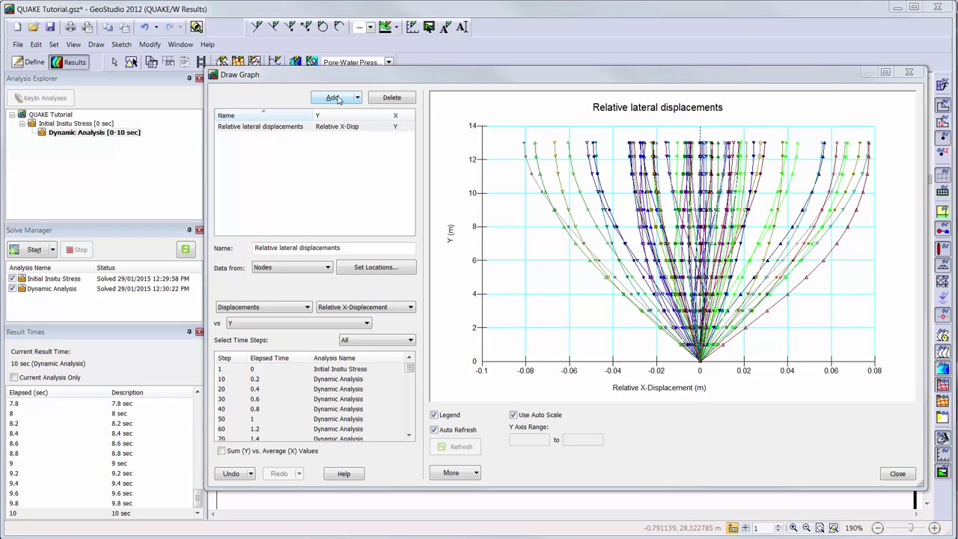
# Add another graph and name it "X-acceleration versus time".
pyautogui.click(332, 98)
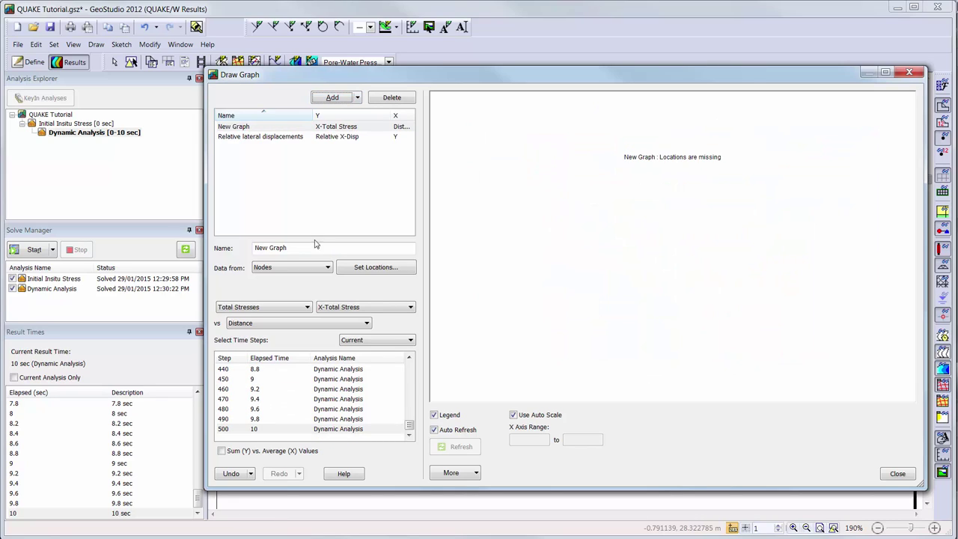
pyautogui.moveTo(316, 248); pyautogui.dragTo(223, 246)
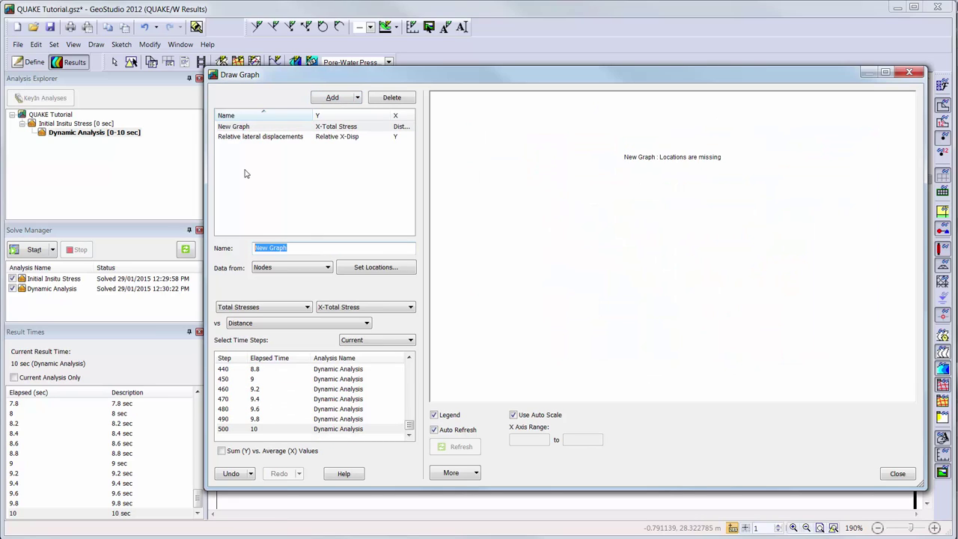
pyautogui.write('X-acceleration versus time')
# Take the graph's data from History Points, choose the history point at the embankment's upstream crest, and show the graph.
pyautogui.click(327, 268)
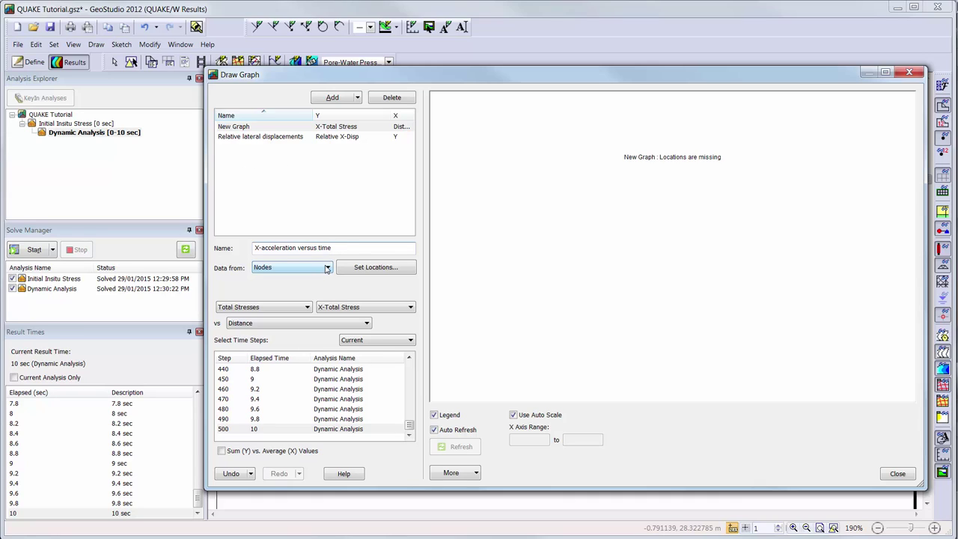
pyautogui.click(327, 268)
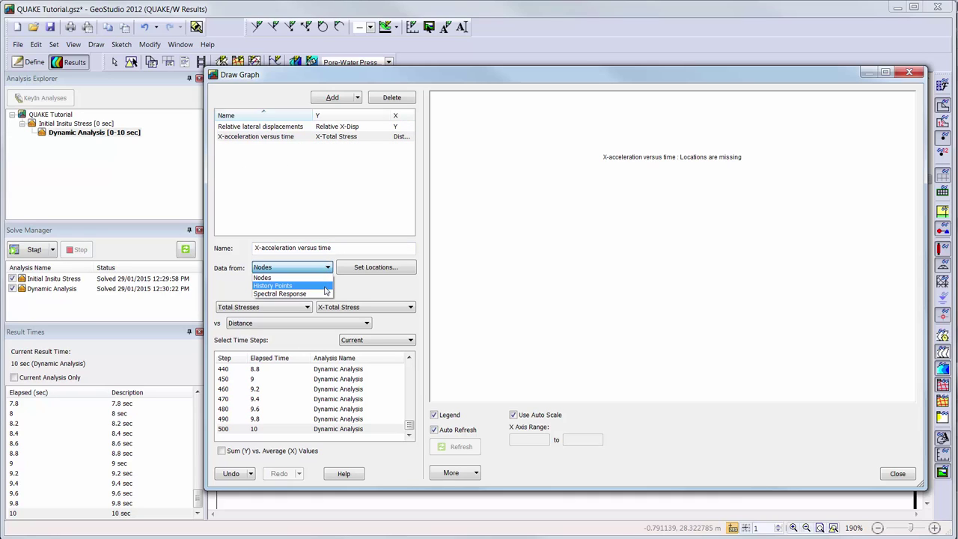
pyautogui.click(325, 288)
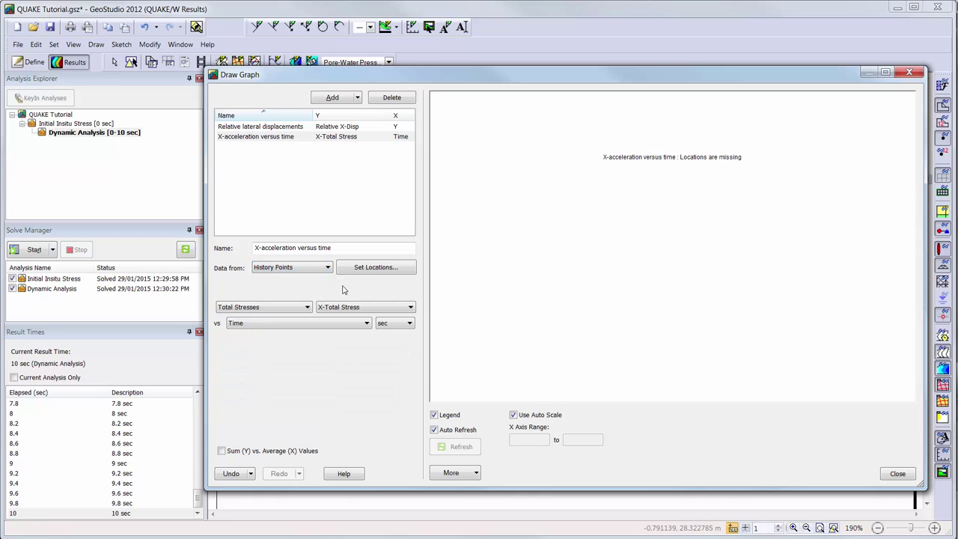
pyautogui.click(378, 268)
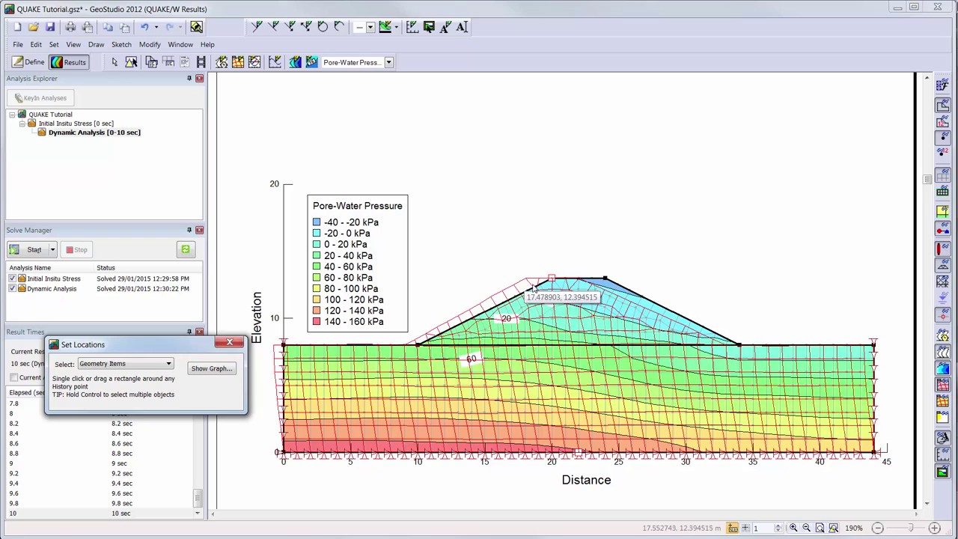
pyautogui.click(552, 282)
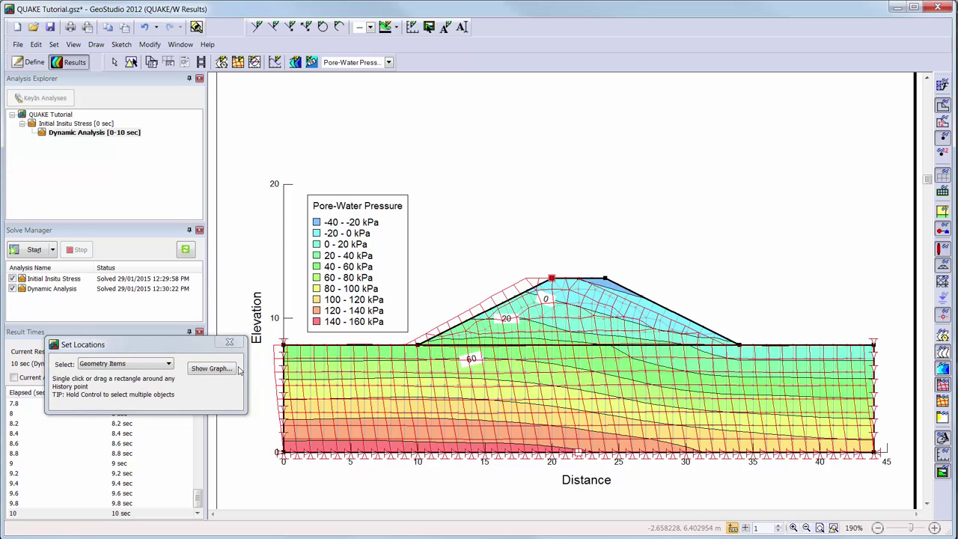
pyautogui.click(210, 368)
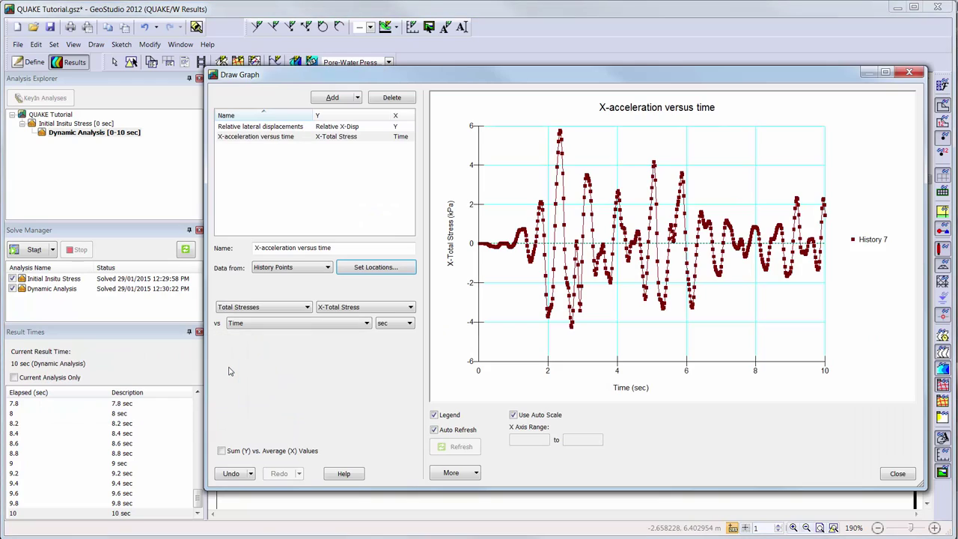
# Plot X-Acceleration from the Accelerations category against Time for the crest history point.
pyautogui.click(302, 311)
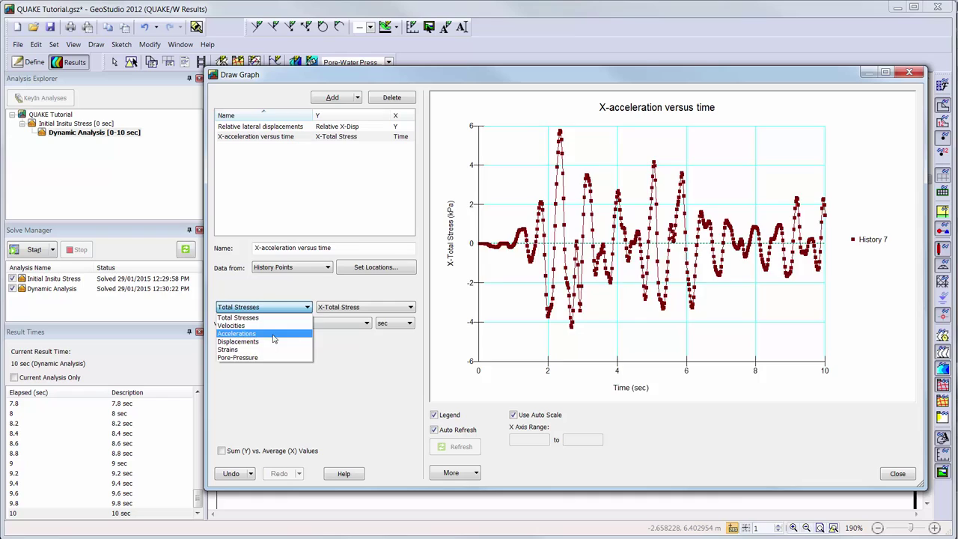
pyautogui.click(273, 335)
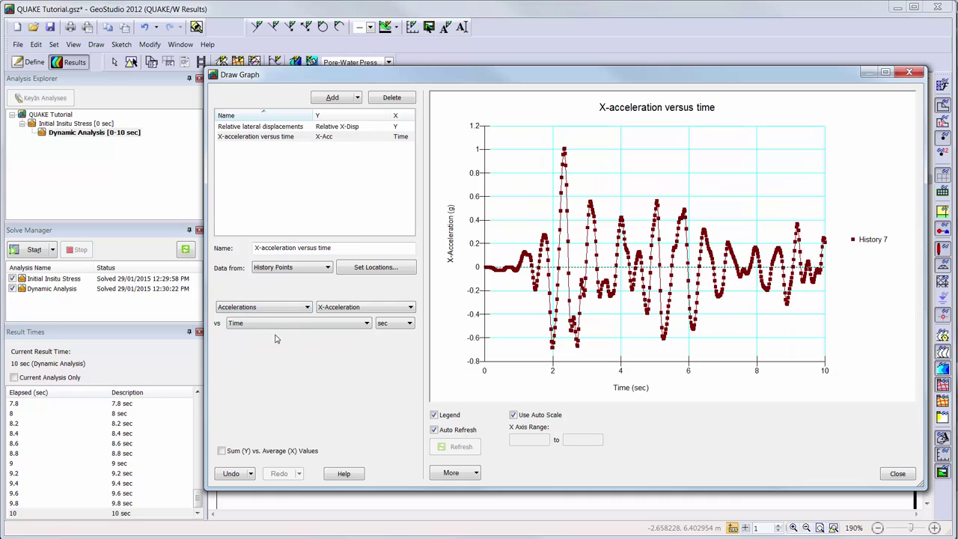
pyautogui.click(411, 308)
pyautogui.click(410, 308)
pyautogui.click(366, 324)
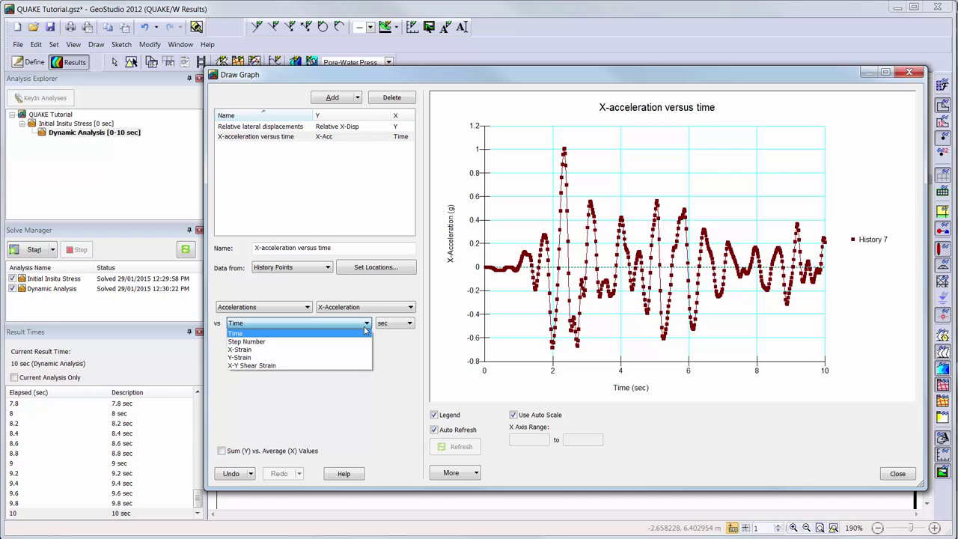
pyautogui.click(365, 331)
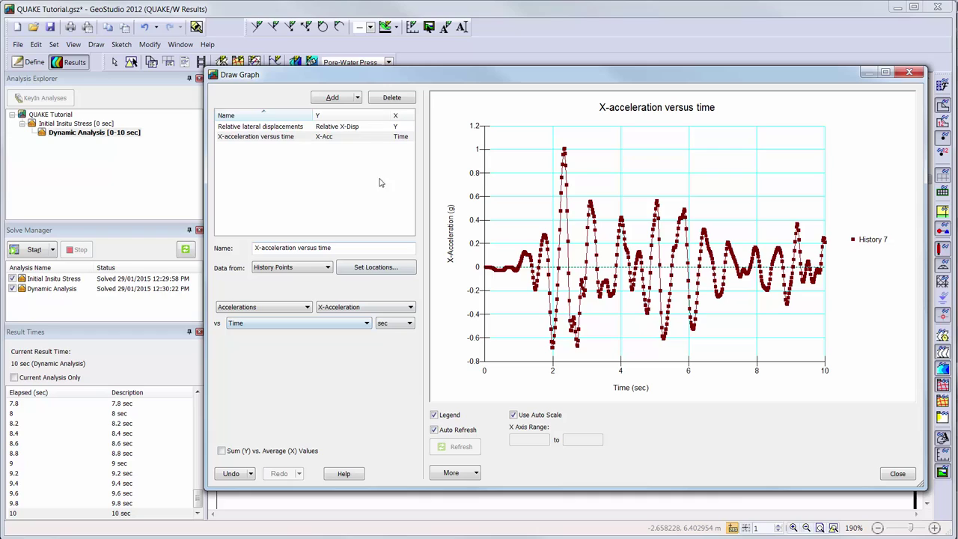
# Clone the X-acceleration versus time graph, replace the (2) in the copy's name with "base", and open its location selection.
pyautogui.click(358, 98)
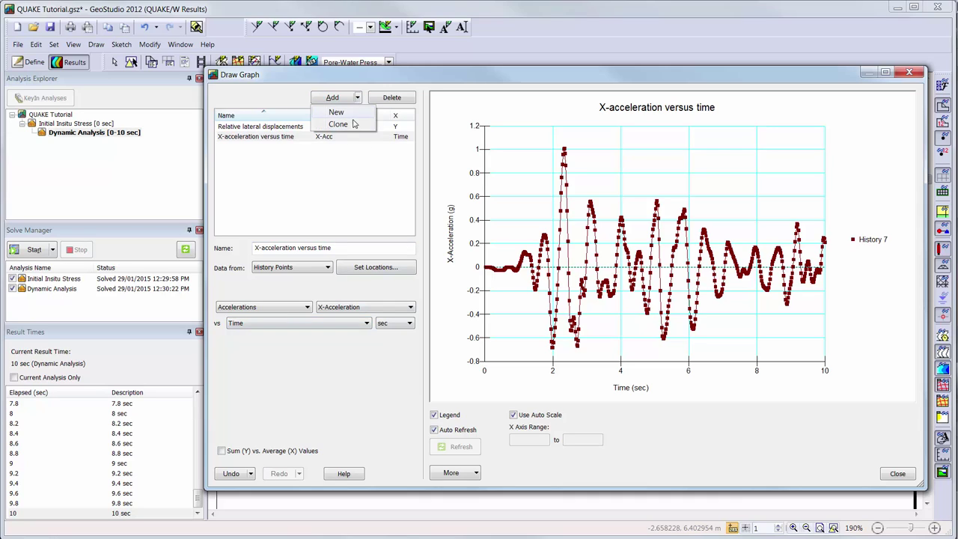
pyautogui.click(338, 124)
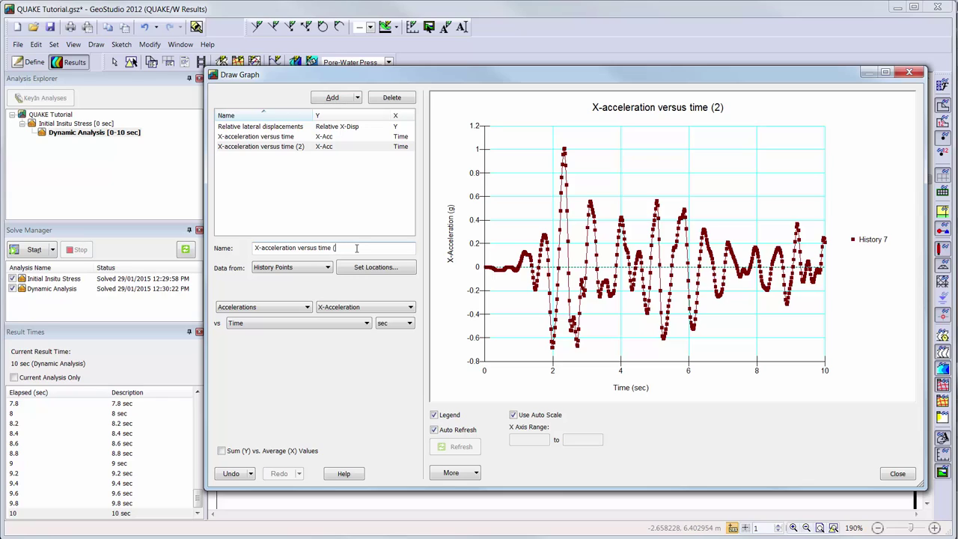
pyautogui.write('base')
pyautogui.click(375, 268)
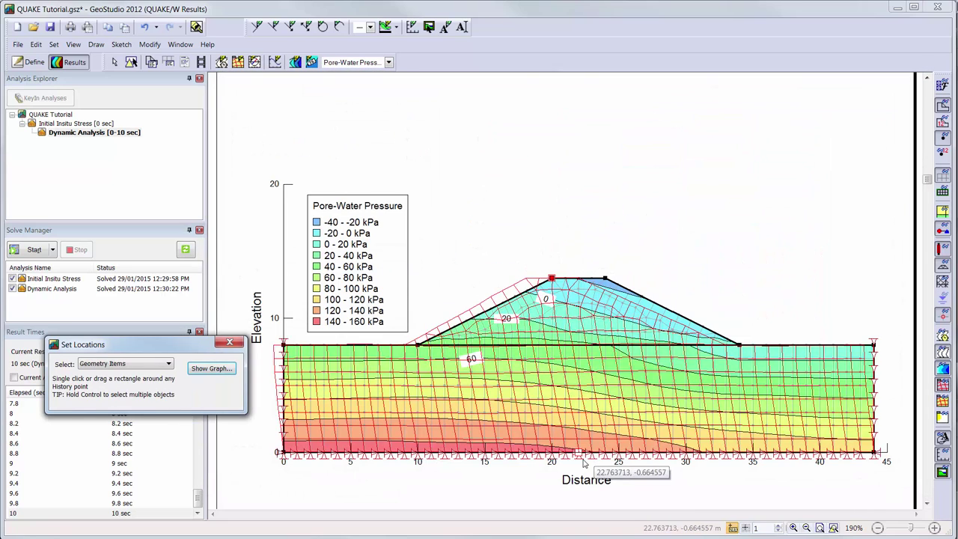